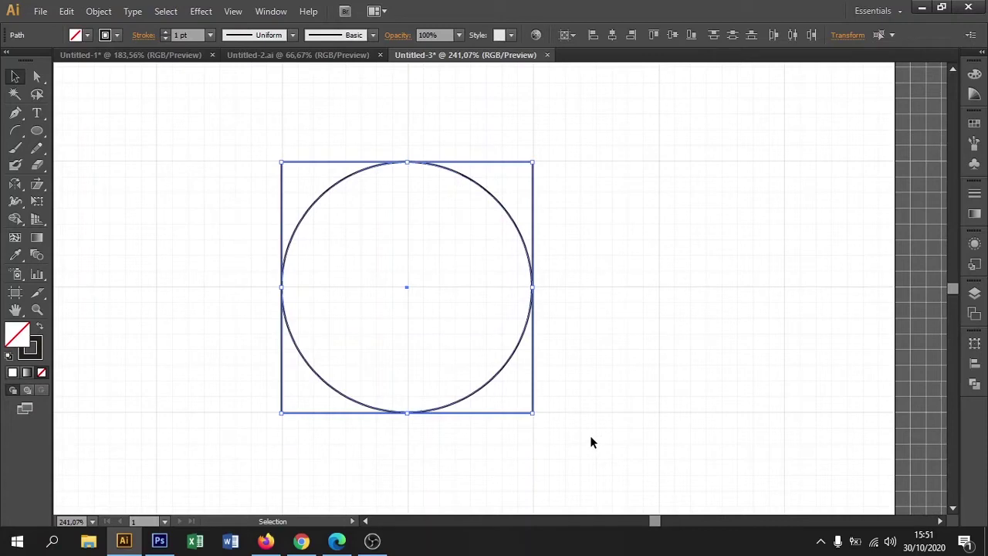
Step: Duplicate the square with its circle half a width to the right and add a copy of both pairs rotated 90° about their center
drag(453, 409, 583, 424)
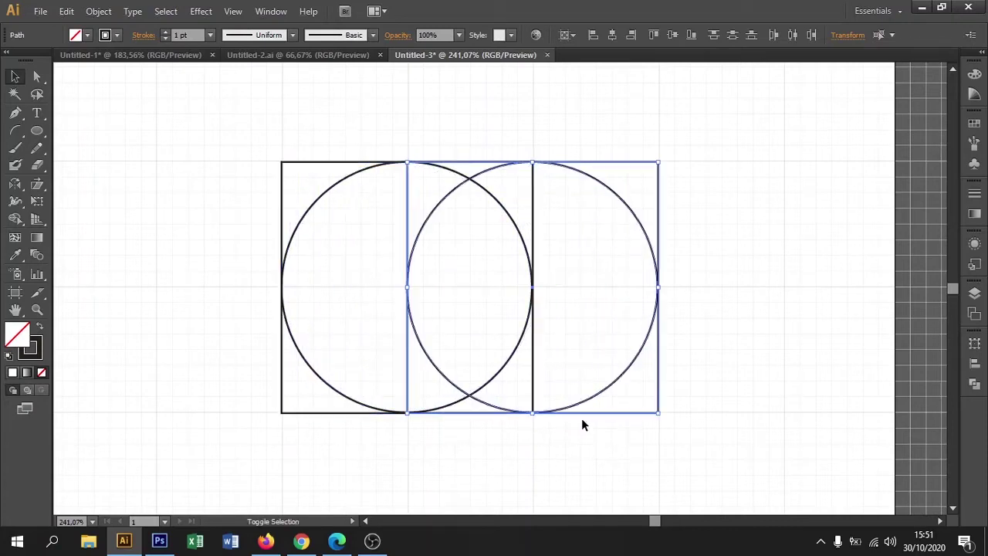
click(701, 352)
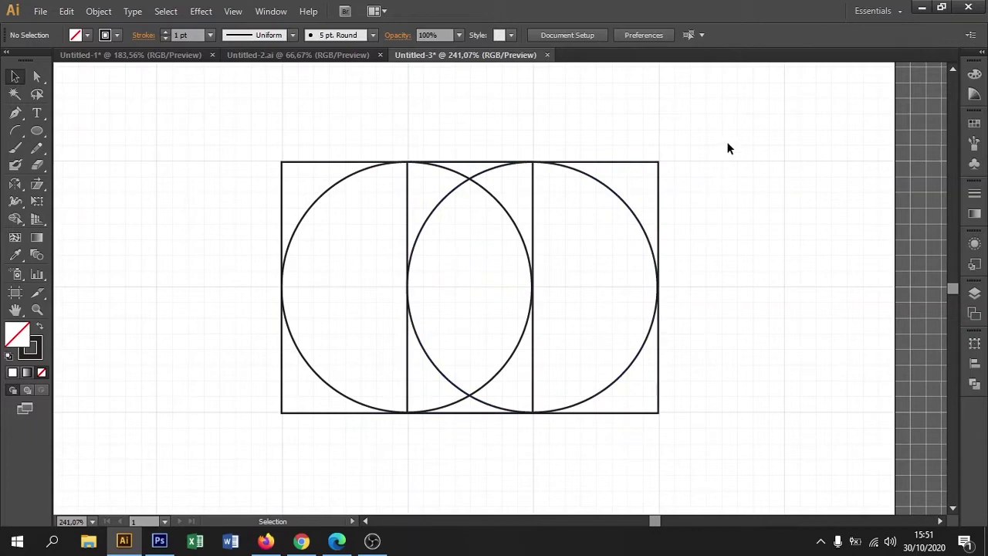
mouse_move(726, 128)
mouse_down()
mouse_move(394, 385)
mouse_move(248, 456)
mouse_up()
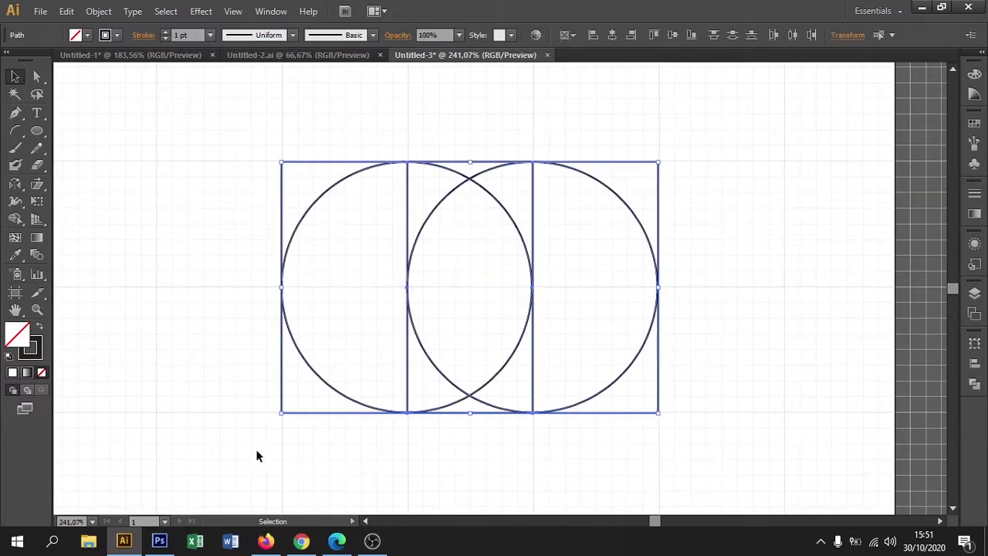
key(ctrl+c)
key(ctrl+f)
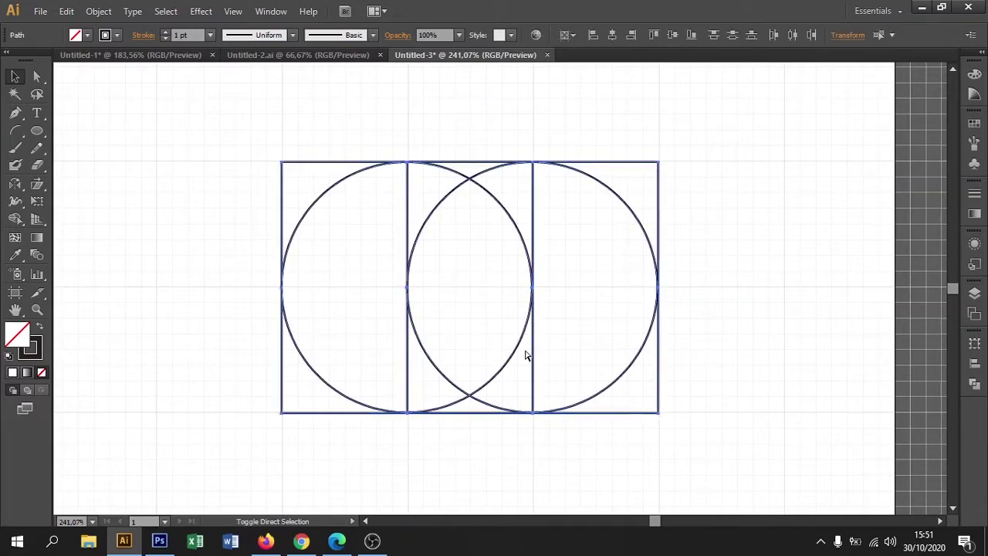
drag(664, 156, 613, 412)
click(714, 378)
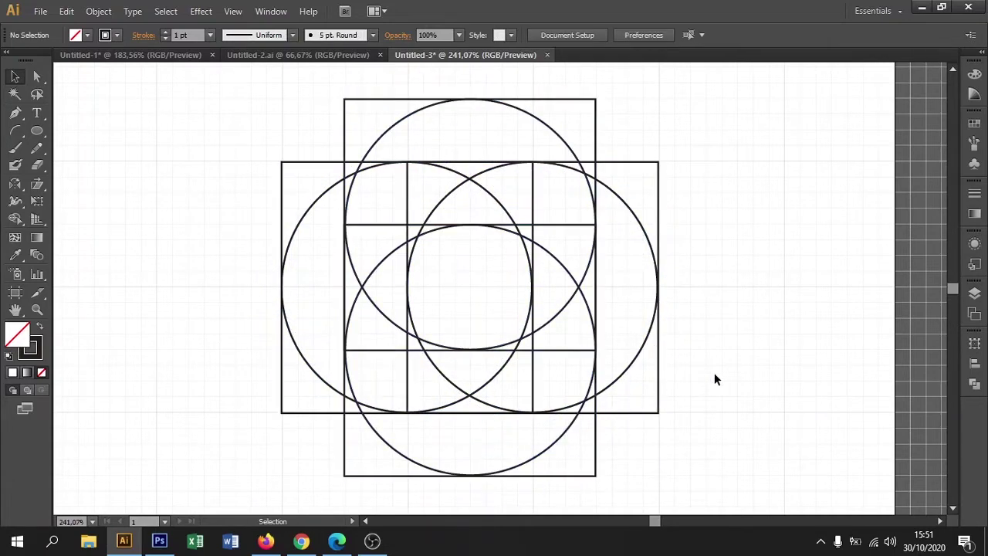
Step: Group all the squares and circles and center the group horizontally on the artboard
drag(712, 119, 224, 448)
key(ctrl+g)
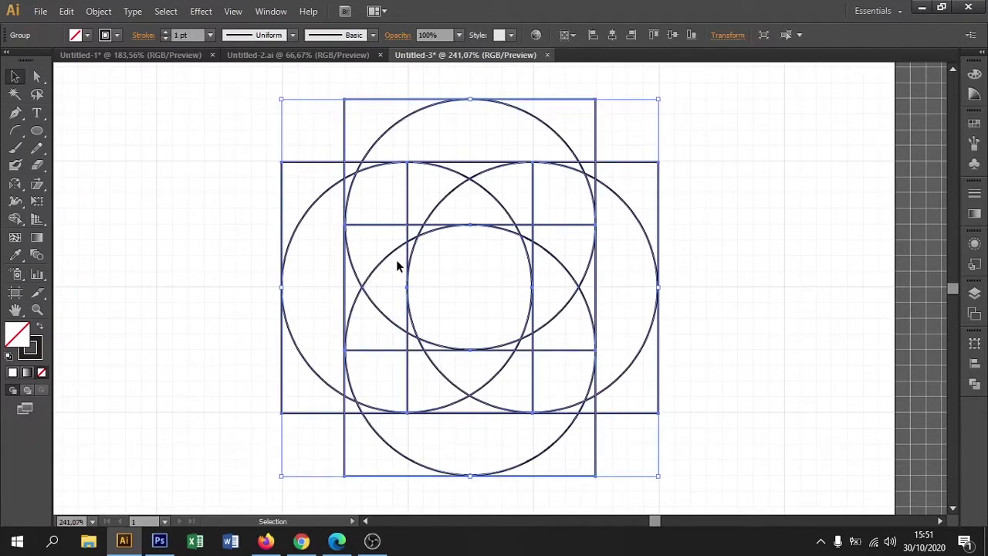
click(613, 37)
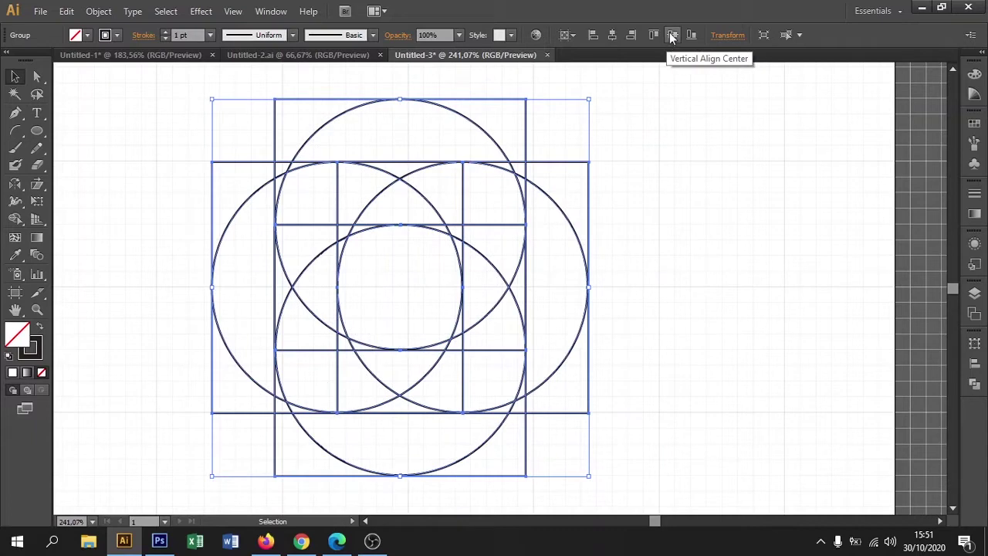
click(664, 236)
key(space)
drag(627, 303, 683, 282)
key(ctrl+minus)
key(ctrl+minus)
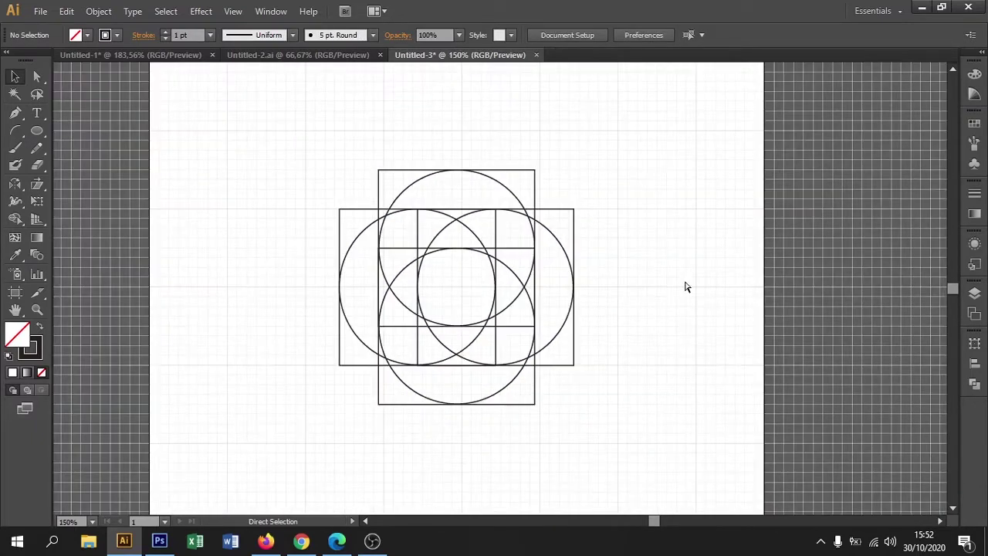
key(ctrl+plus)
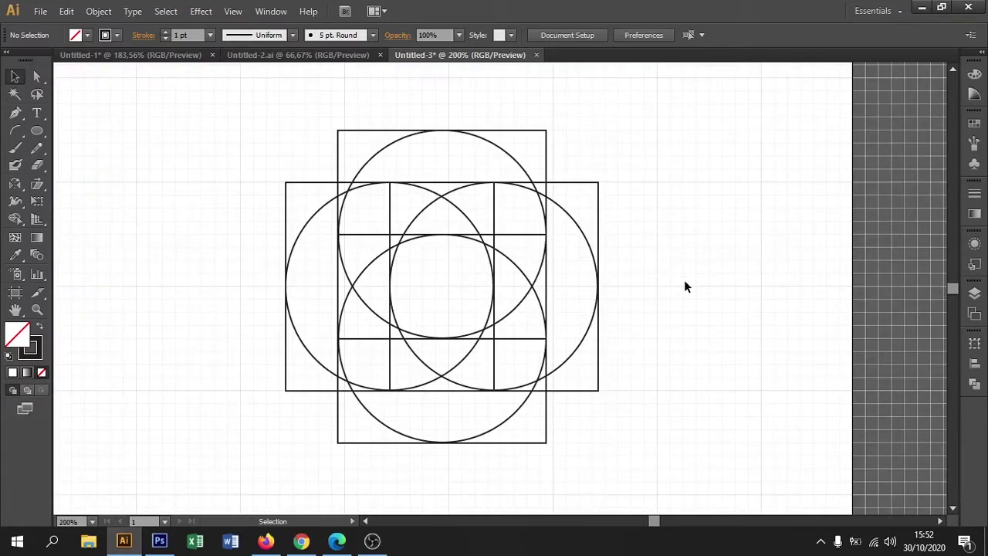
drag(682, 98, 249, 466)
key(shift)
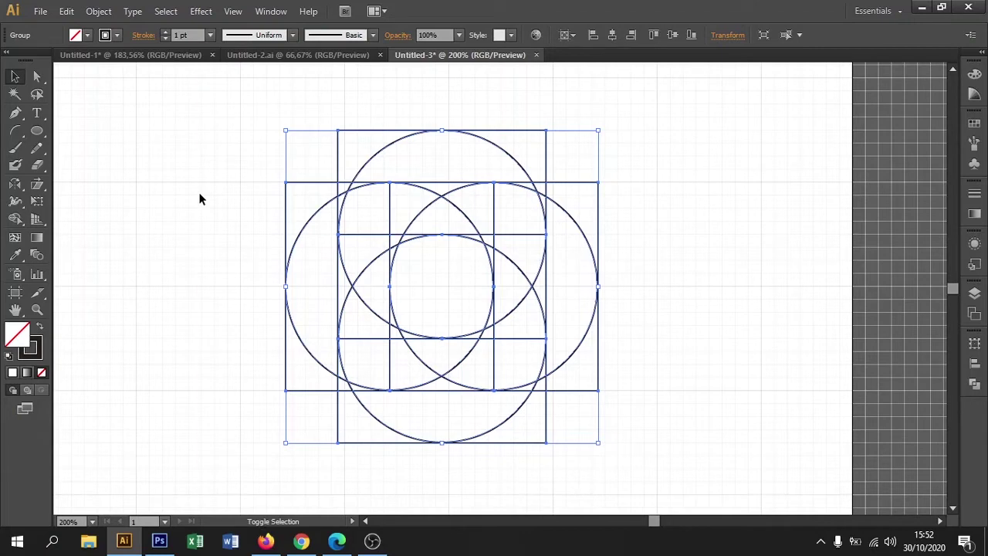
key(shift+m)
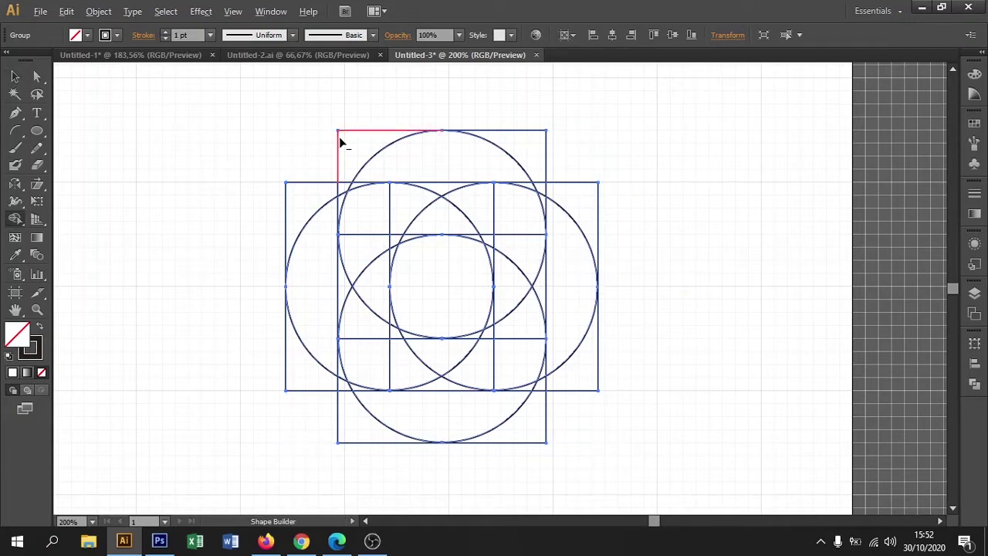
click(14, 76)
Step: Remove the stroke from the grouped squares and circles and fill them with a light gray swatch
click(167, 90)
drag(167, 91, 638, 471)
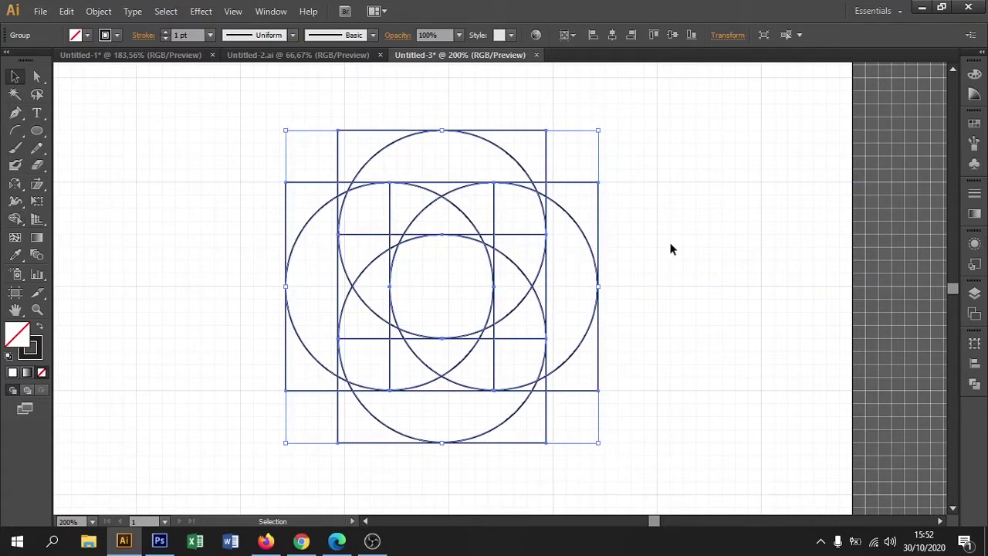
click(105, 35)
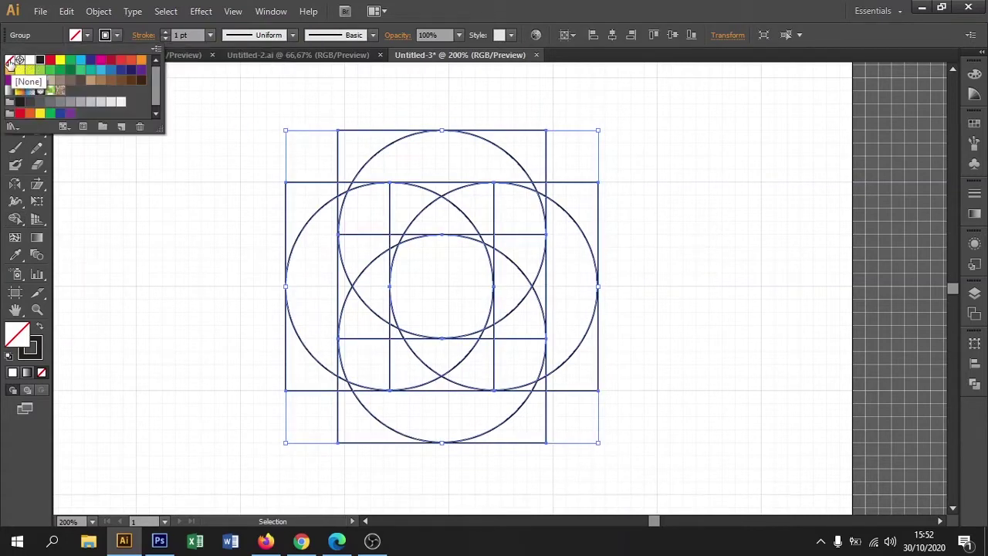
click(10, 60)
click(86, 37)
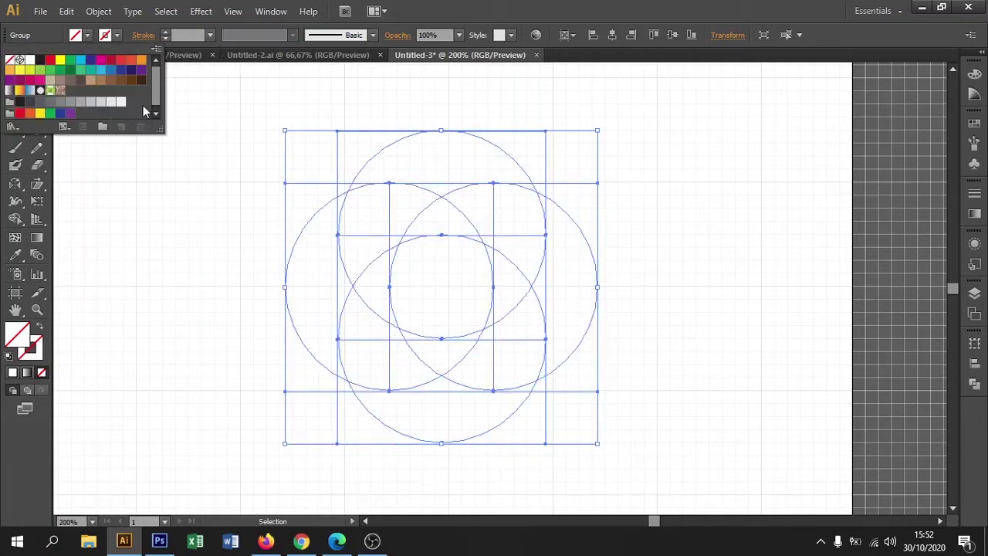
click(111, 101)
Step: Delete the square corners lying outside the four circles with the Shape Builder tool, leaving a four-lobed outline
click(336, 100)
drag(224, 118, 629, 464)
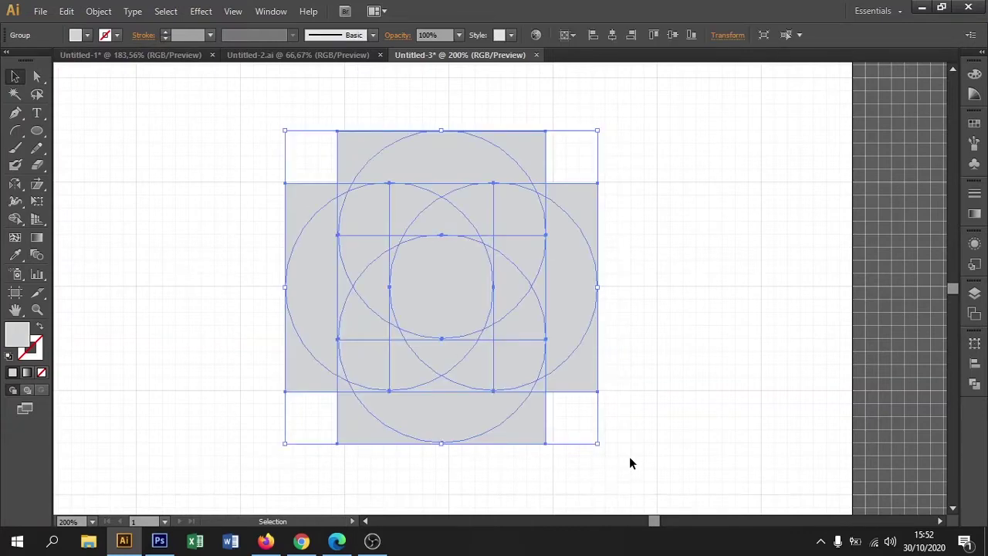
key(shift+m)
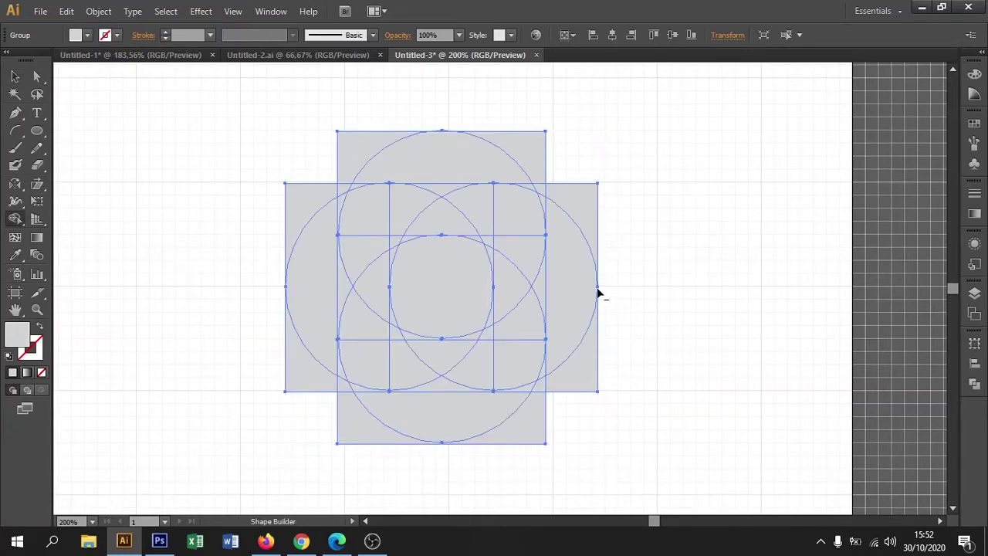
alt+click(348, 153)
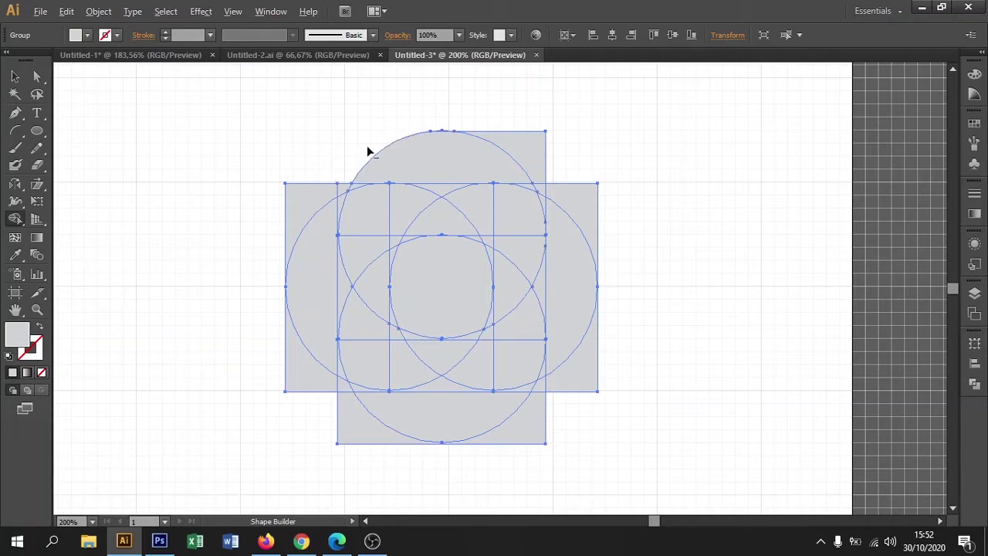
alt+click(518, 152)
alt+click(583, 213)
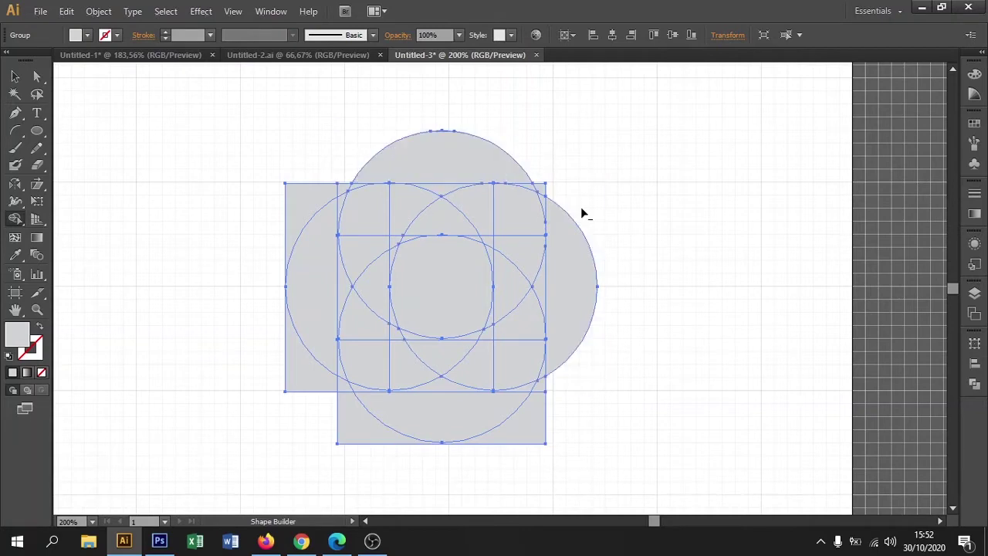
alt+click(543, 438)
alt+click(543, 390)
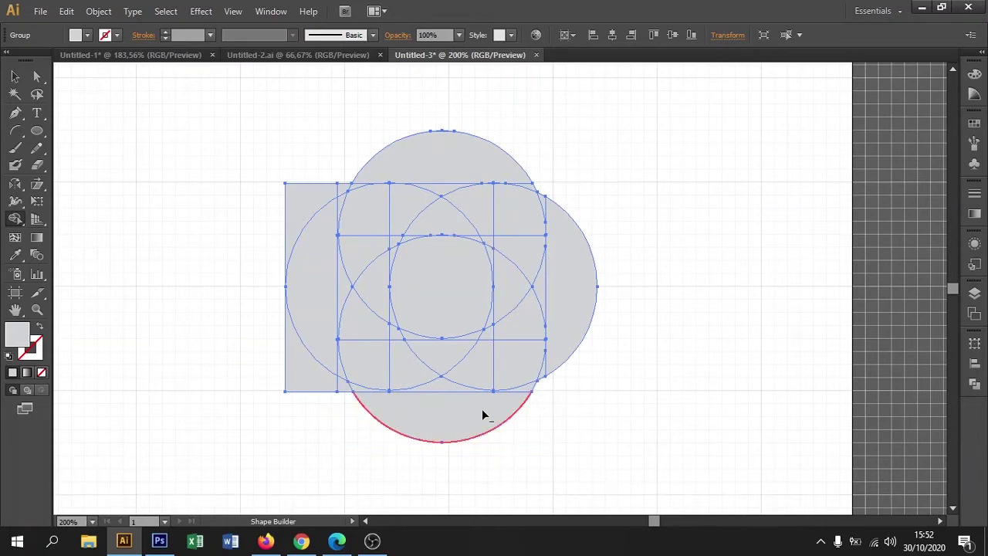
alt+click(327, 382)
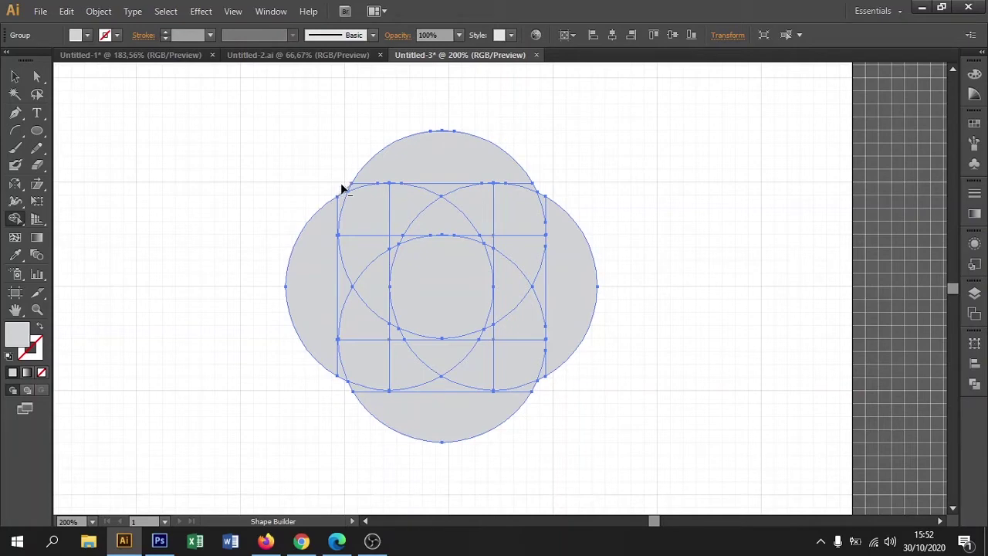
Step: Merge the upper circle's segments into one crescent curving down the right side of the center with the Shape Builder tool
key(ctrl+space)
drag(238, 120, 718, 474)
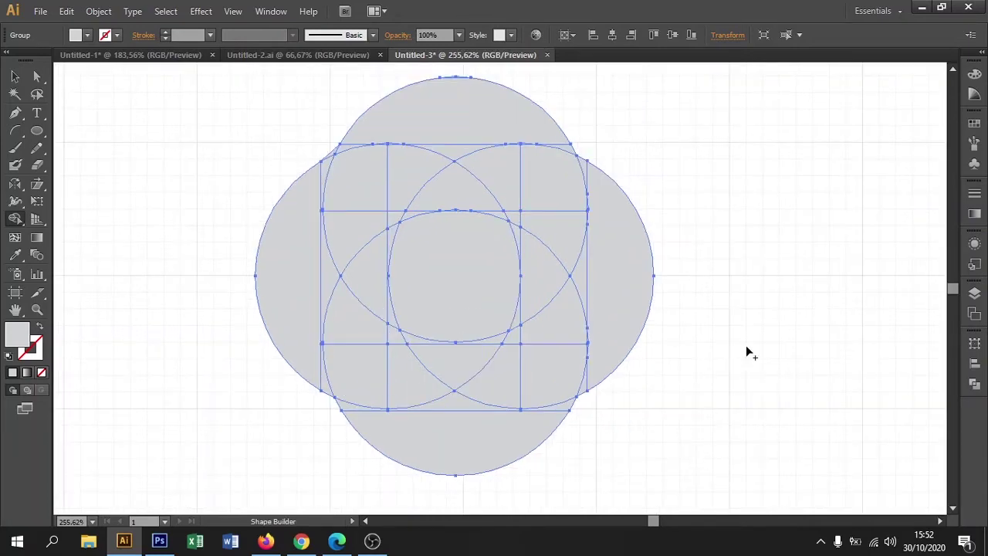
mouse_move(454, 117)
mouse_down()
mouse_move(467, 145)
mouse_move(510, 154)
mouse_move(507, 137)
mouse_move(525, 154)
mouse_move(551, 154)
mouse_move(545, 147)
mouse_move(545, 170)
mouse_up()
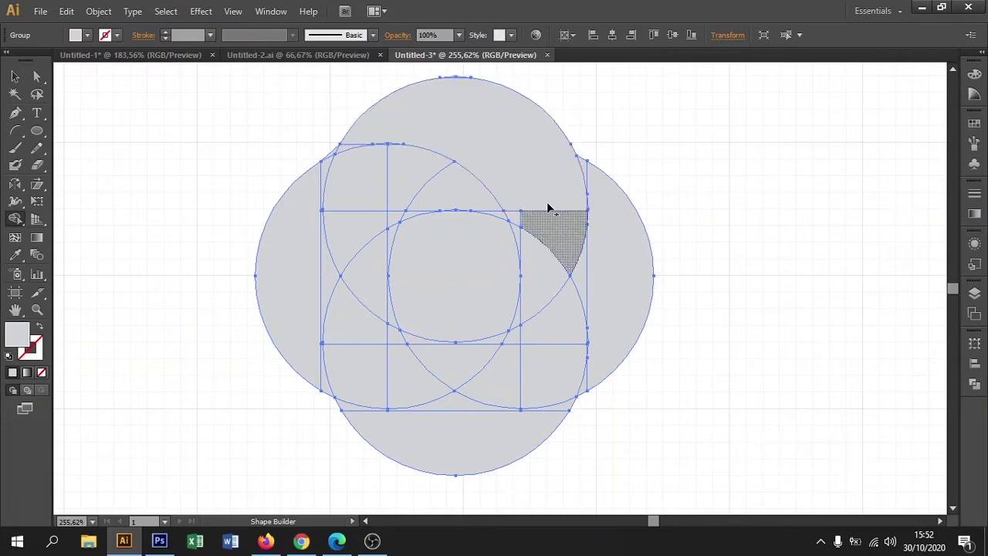
mouse_move(547, 206)
mouse_down()
mouse_move(548, 260)
mouse_move(517, 212)
mouse_up()
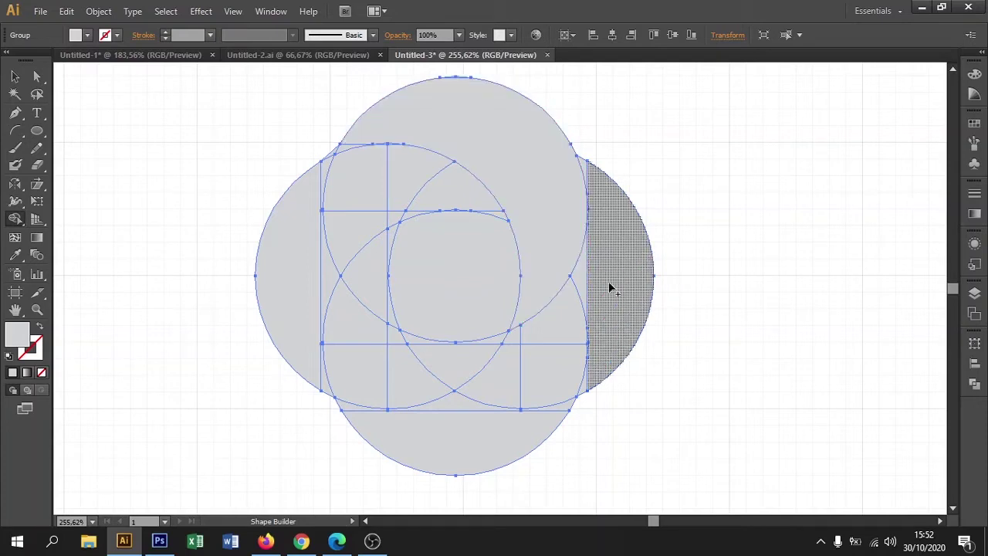
drag(362, 131, 357, 141)
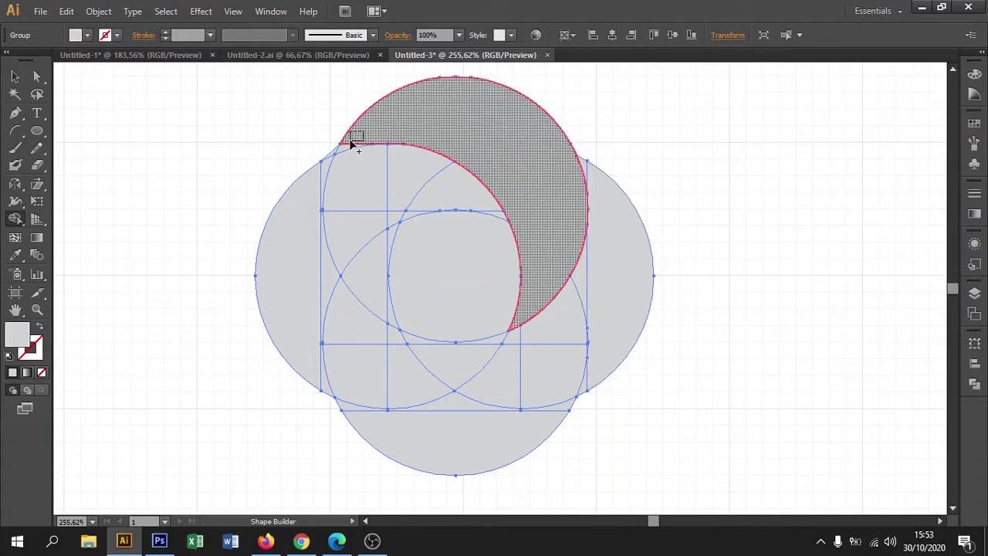
drag(347, 147, 351, 148)
Step: Merge the right circle's remaining segments, including the small slivers, into one crescent curving toward the lower lobe
mouse_move(619, 300)
mouse_down()
mouse_move(585, 306)
mouse_move(593, 334)
mouse_move(577, 350)
mouse_move(589, 371)
mouse_up()
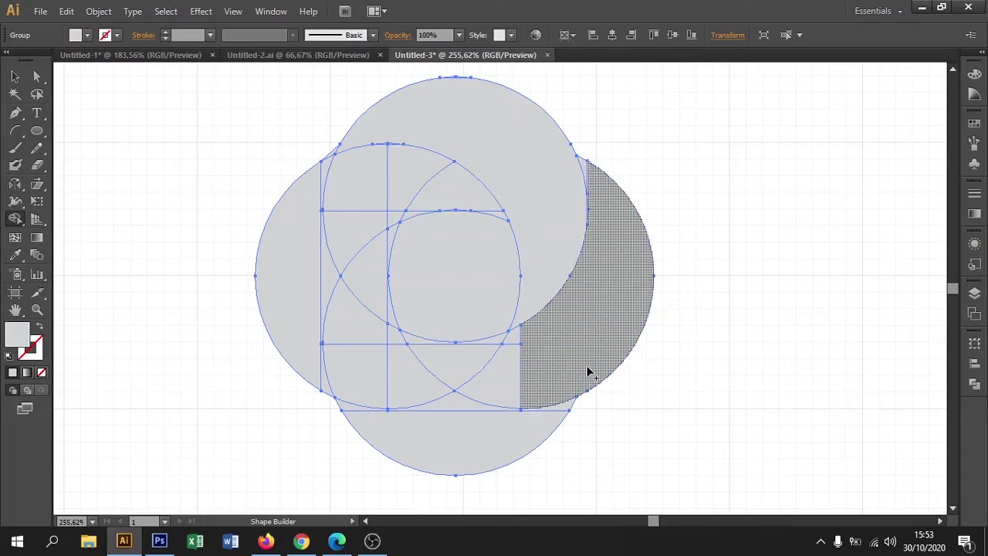
scroll(580, 178, up, 5)
drag(640, 226, 595, 156)
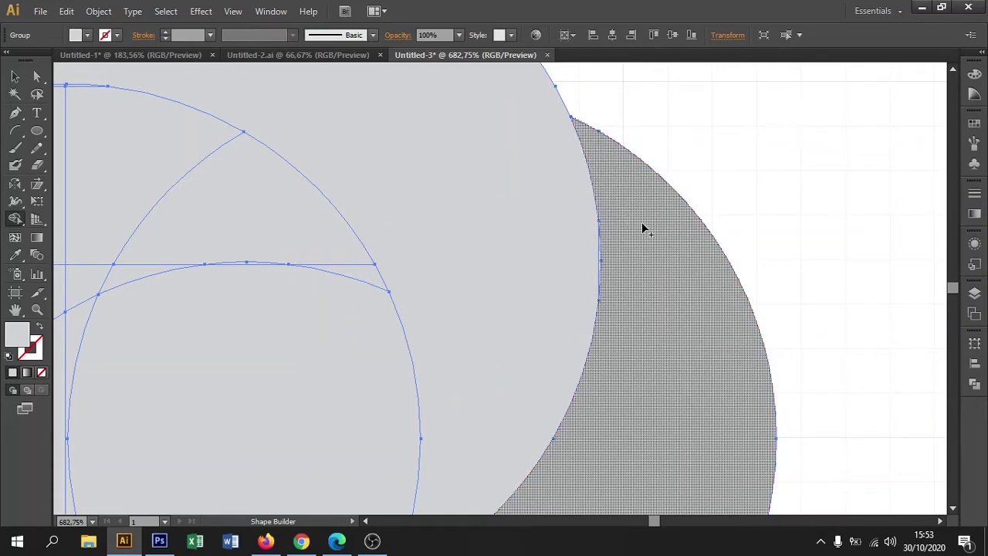
scroll(650, 252, down, 4)
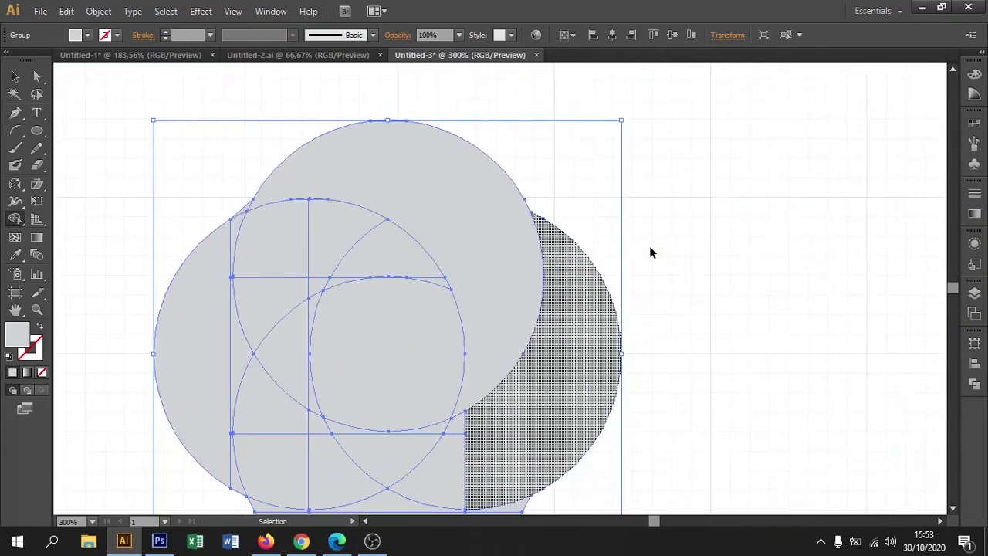
scroll(561, 329, down, 5)
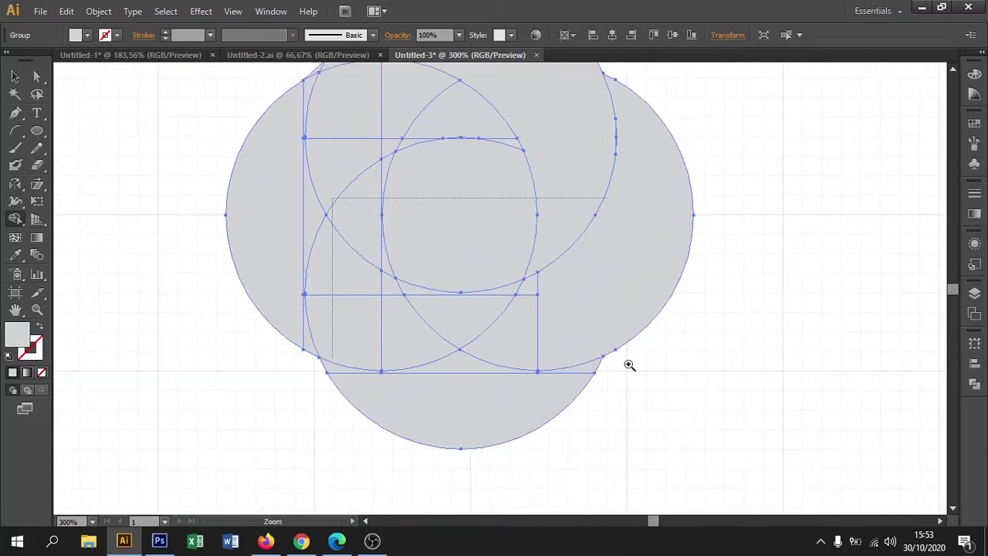
scroll(705, 412, up, 3)
mouse_move(613, 344)
mouse_down()
mouse_move(497, 345)
mouse_move(528, 322)
mouse_move(524, 271)
mouse_move(491, 271)
mouse_up()
drag(472, 372, 606, 335)
Step: Merge the lower circle's segments into one crescent curving up the left side of the center
drag(460, 413, 441, 352)
drag(820, 371, 831, 363)
drag(397, 377, 395, 357)
mouse_move(399, 229)
mouse_down()
mouse_move(434, 394)
mouse_move(433, 289)
mouse_up()
mouse_move(409, 344)
mouse_down()
mouse_move(457, 350)
mouse_move(458, 319)
mouse_up()
drag(389, 300, 393, 489)
drag(480, 383, 572, 334)
drag(458, 494, 569, 304)
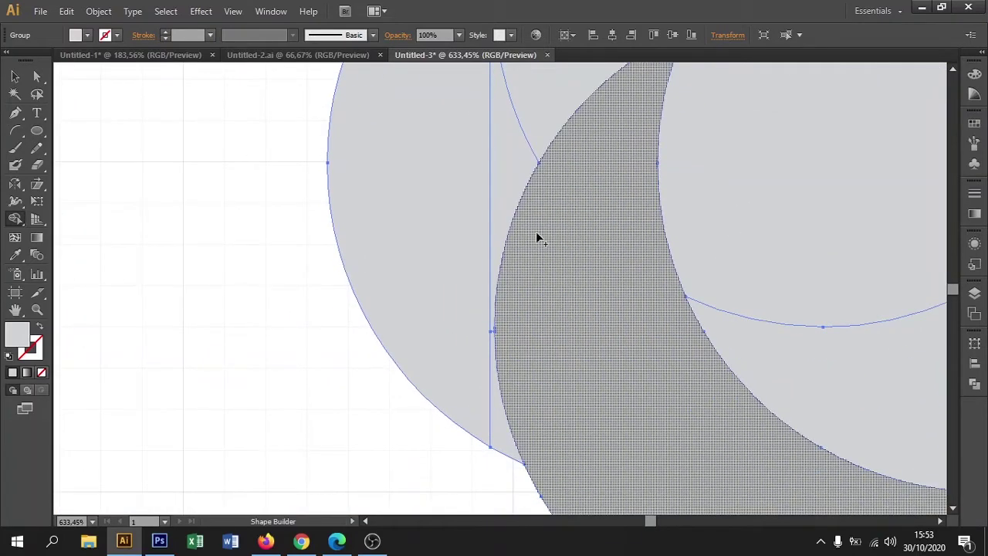
Step: Merge the left circle's remaining segments into one crescent curving over the top of the center
drag(455, 192, 500, 178)
drag(466, 382, 489, 410)
drag(489, 170, 348, 409)
drag(291, 322, 386, 257)
mouse_move(454, 222)
mouse_down()
mouse_move(566, 243)
mouse_move(512, 279)
mouse_move(516, 262)
mouse_move(560, 274)
mouse_up()
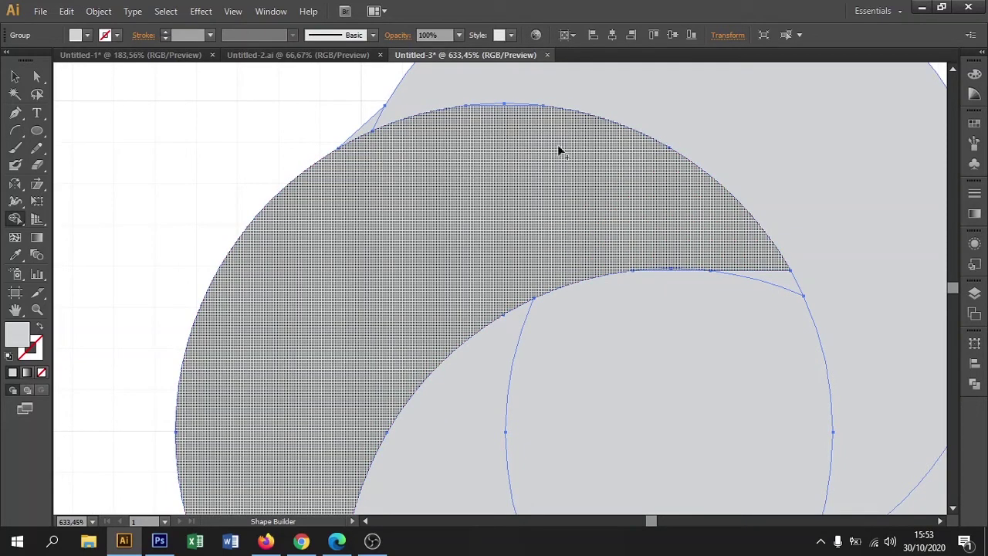
drag(762, 272, 764, 275)
Step: Delete the rounded-square region in the middle of the four crescents with the Shape Builder tool
key(space)
drag(742, 326, 577, 173)
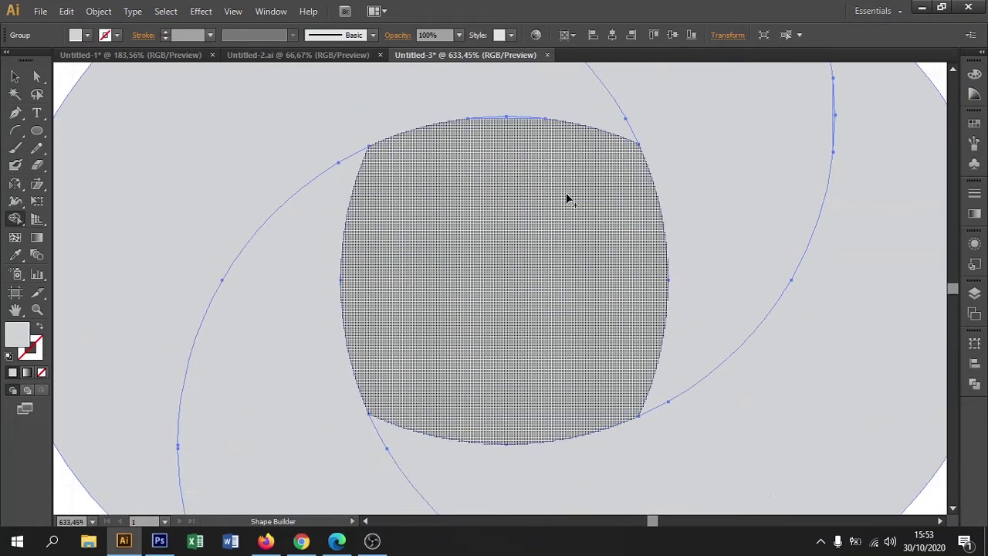
click(507, 272)
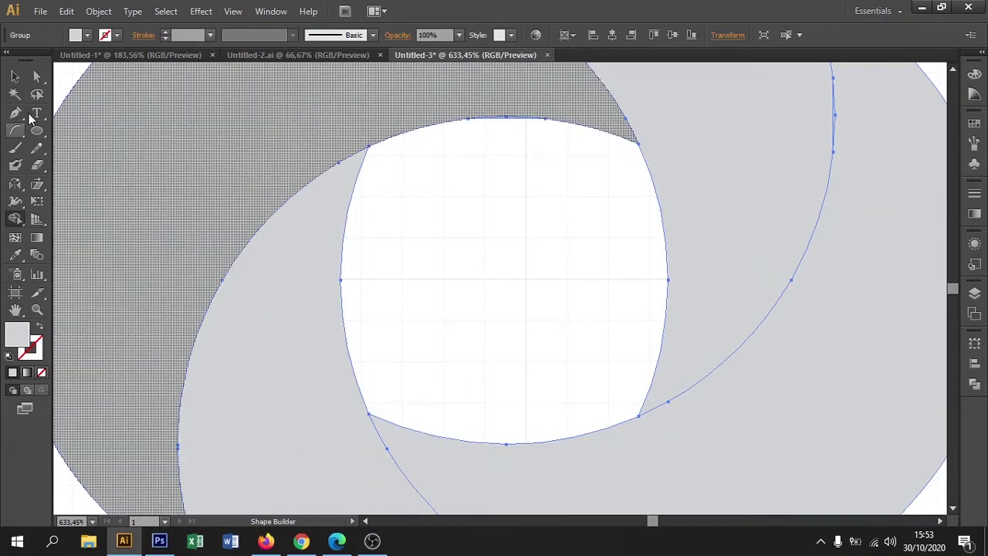
Step: Remove the thin sliver along the upper edge of the central opening with the Shape Builder tool
click(17, 77)
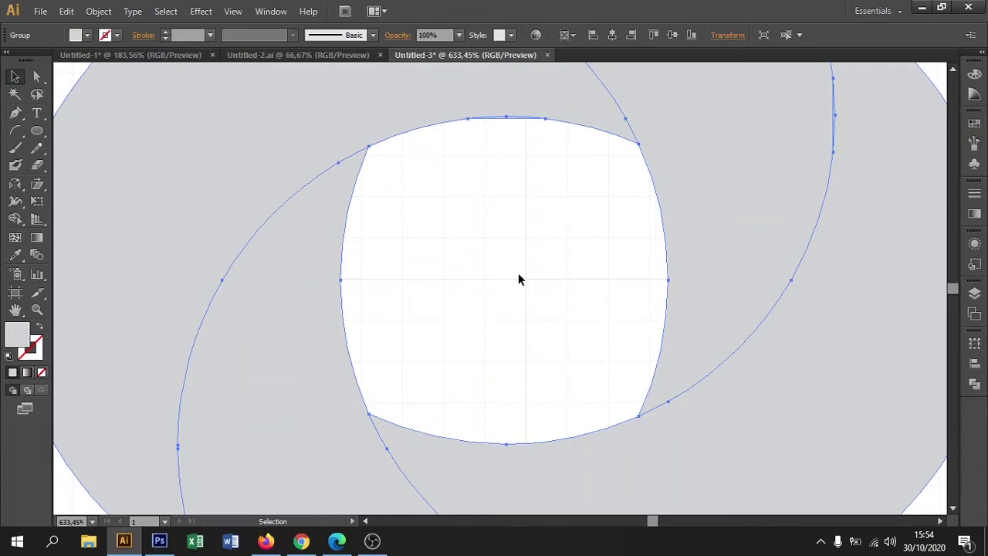
key(ctrl+shift+a)
key(space)
drag(526, 260, 496, 381)
click(537, 193)
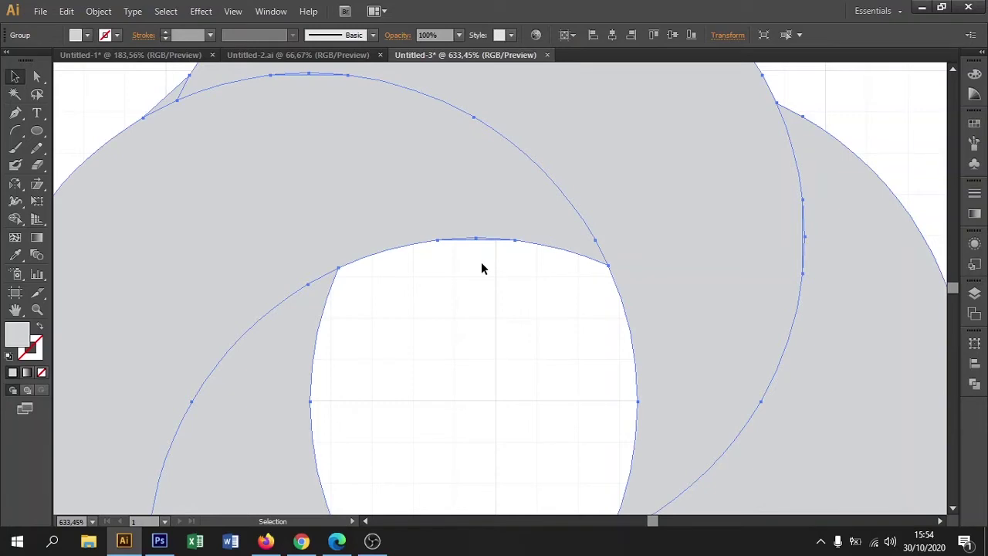
key(shift+m)
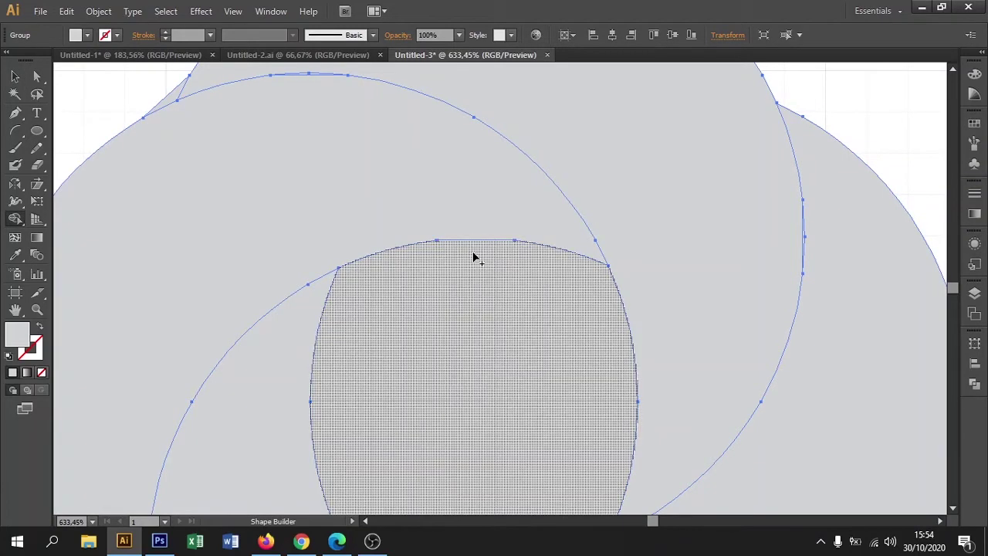
key(ctrl+space)
drag(521, 274, 522, 275)
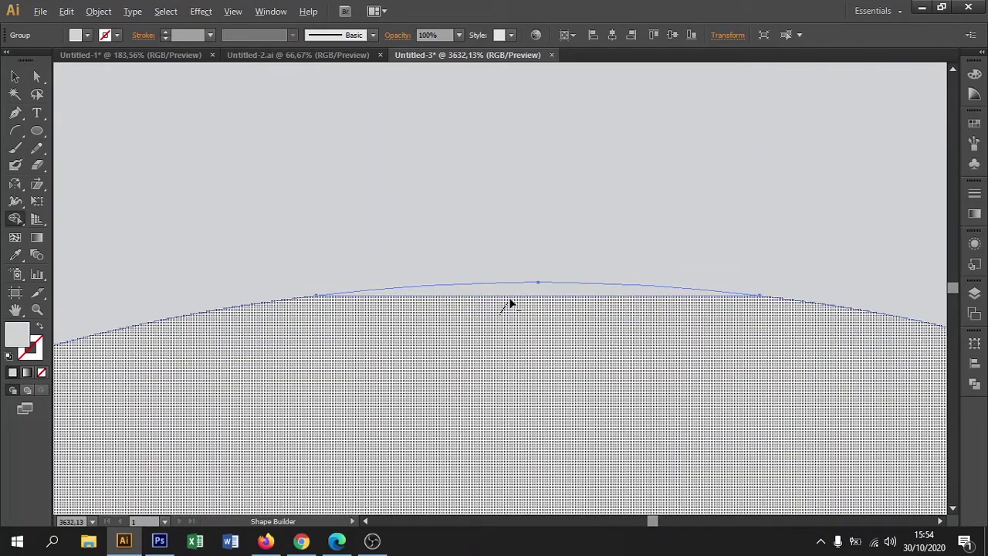
scroll(510, 296, down, 7)
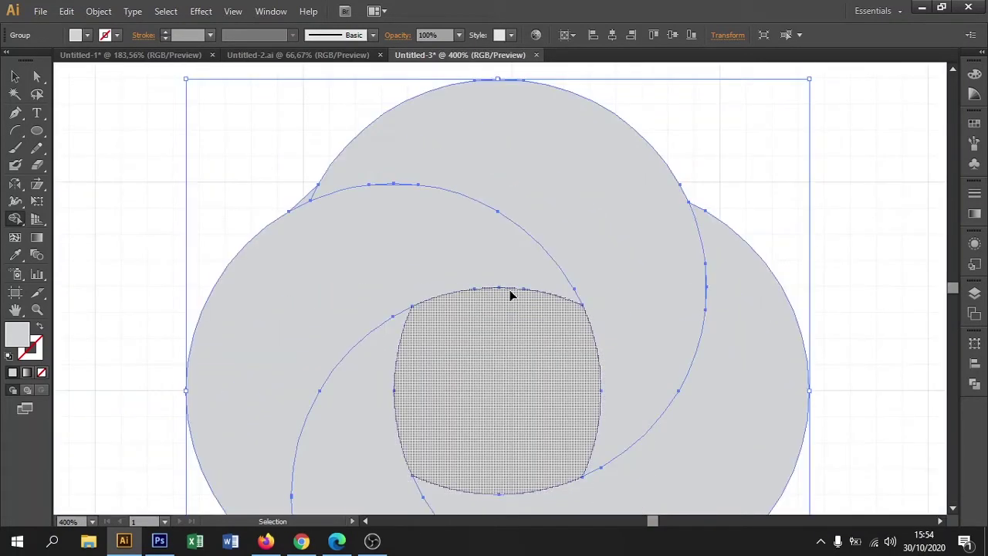
Step: Delete the small triangular leftover in the outer notch between the upper and left crescents with the Shape Builder tool
key(ctrl+space)
drag(210, 143, 562, 314)
click(14, 76)
click(211, 120)
click(416, 274)
key(shift+m)
alt+click(301, 216)
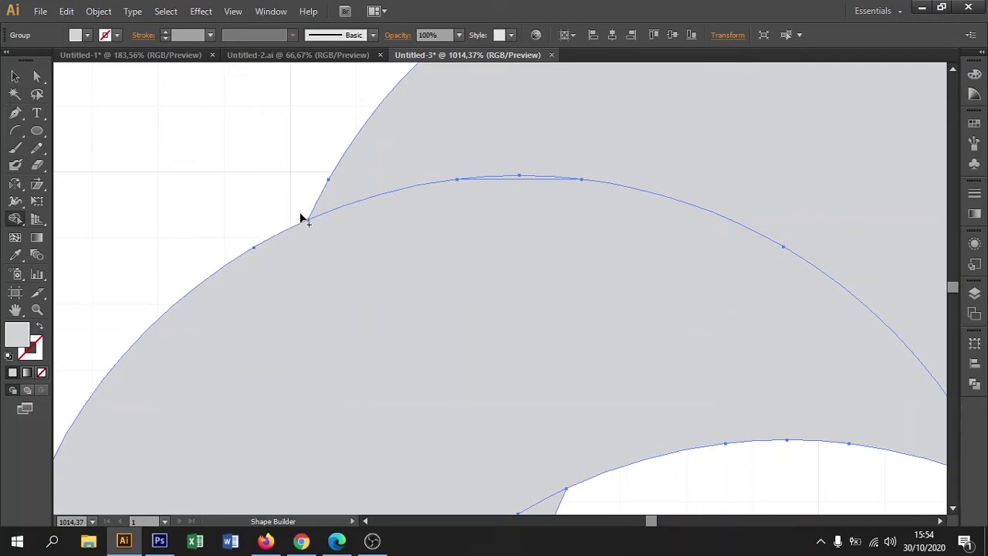
Step: Merge the thin sliver at the peak of the left crescent's upper curve into that crescent
key(ctrl+minus)
key(ctrl+minus)
key(ctrl+minus)
key(ctrl+space)
drag(339, 180, 663, 345)
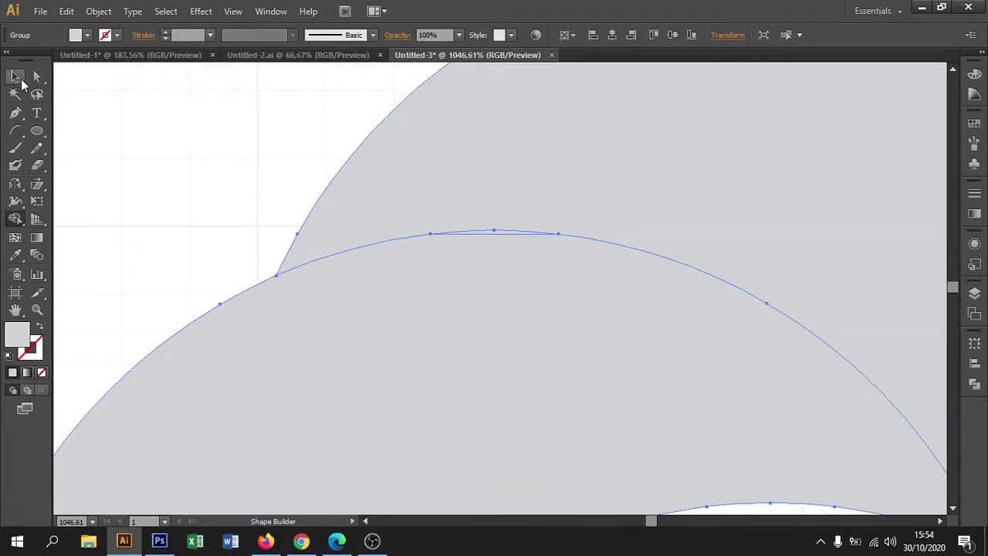
click(14, 76)
click(77, 92)
click(492, 266)
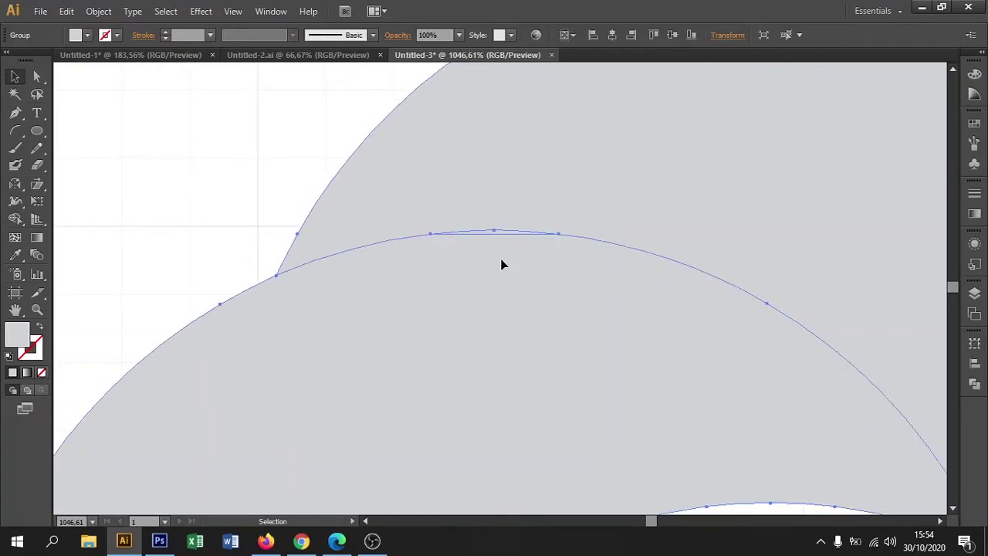
key(shift+m)
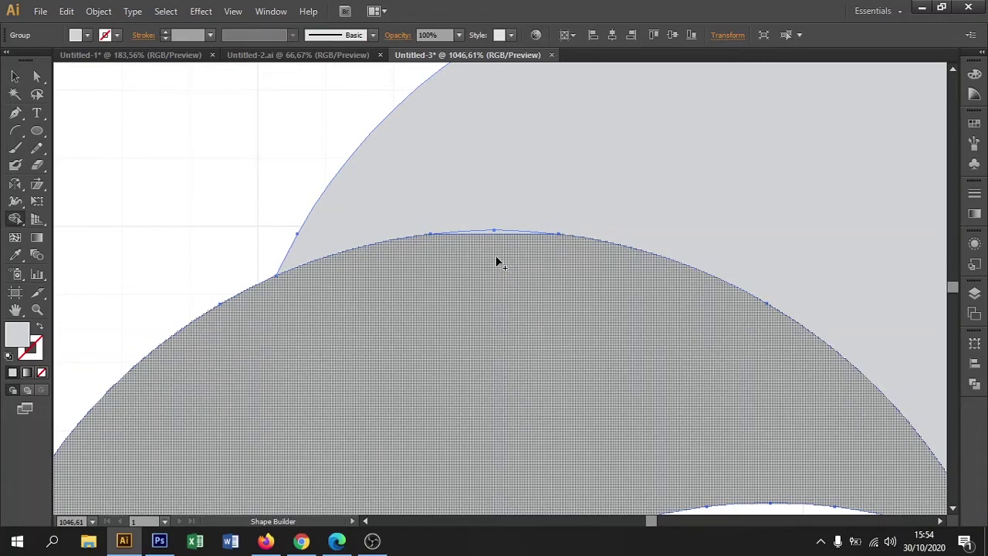
click(501, 240)
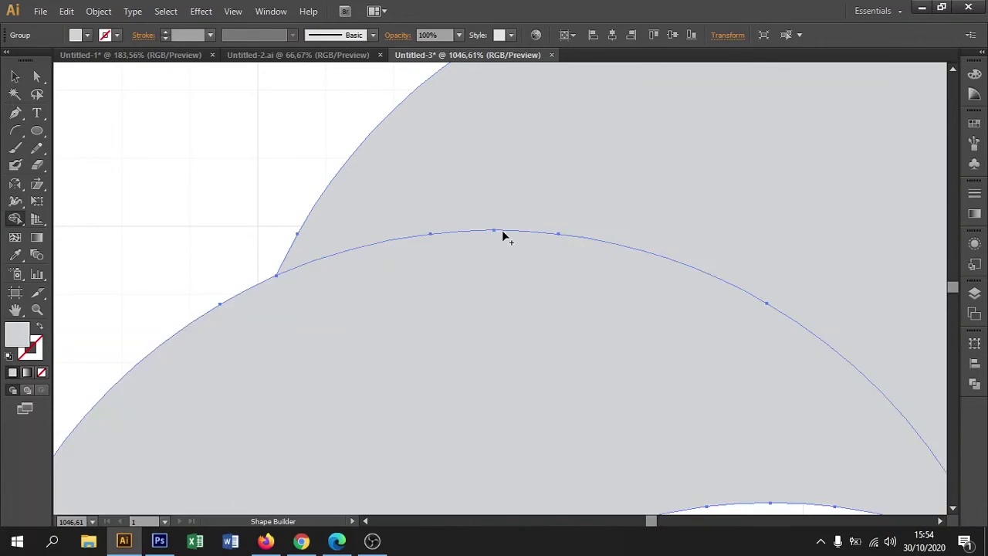
Step: Merge the thin sliver on the boundary between the upper and right crescents into the upper crescent
key(ctrl+minus)
key(ctrl+minus)
key(space)
drag(703, 389, 483, 185)
drag(620, 296, 534, 313)
key(ctrl+space)
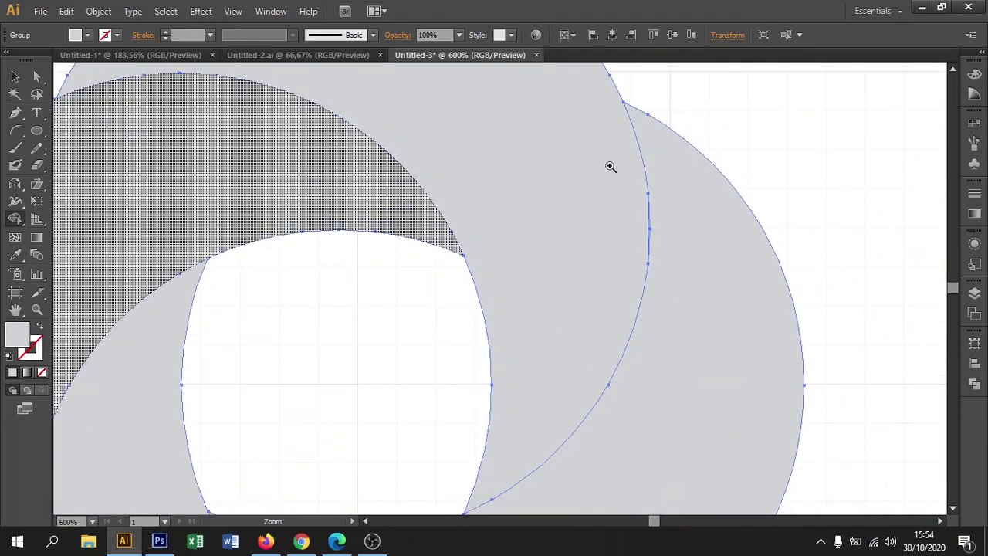
drag(617, 171, 754, 296)
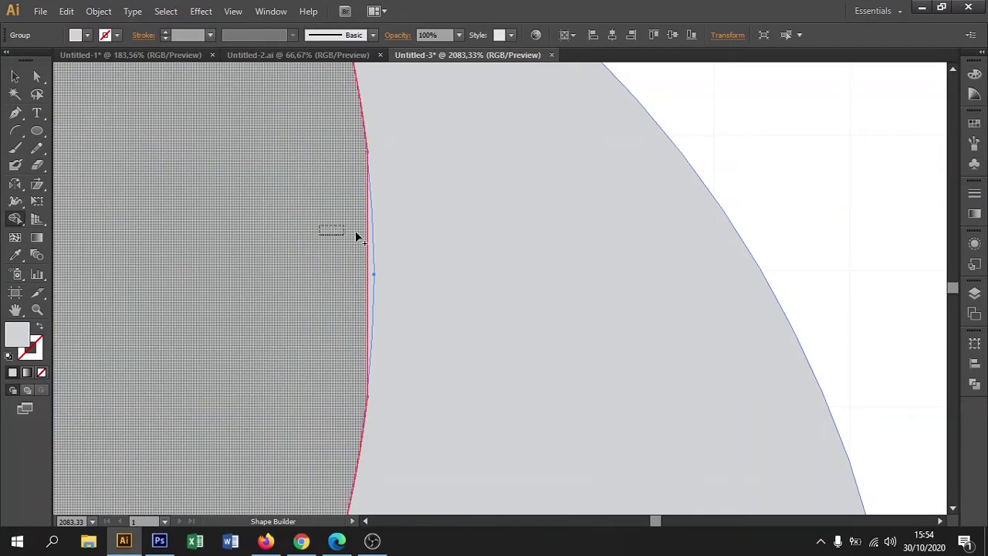
drag(366, 248, 370, 259)
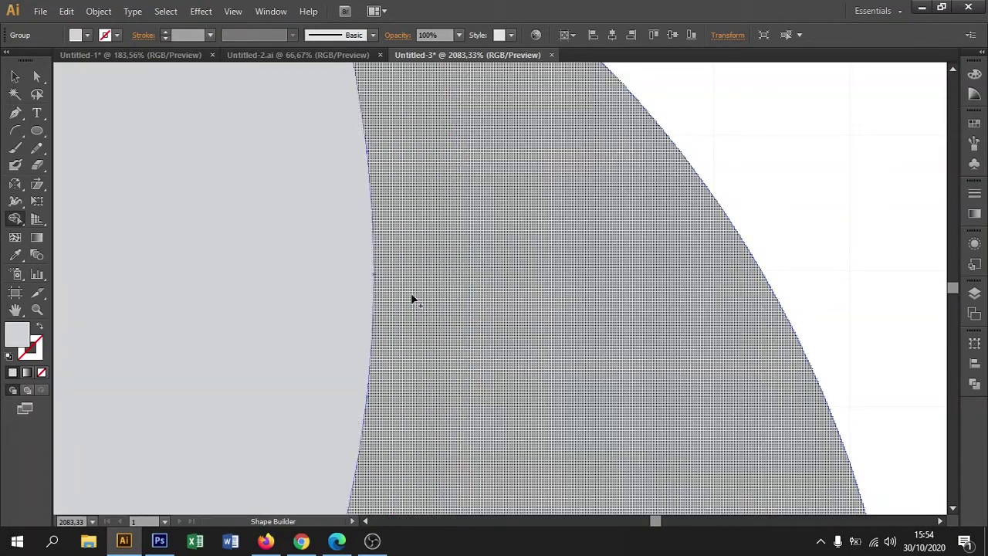
Step: Inspect the boundaries of the lower and left crescents and the central opening for leftover slivers
key(ctrl+minus)
key(ctrl+minus)
key(ctrl+minus)
drag(399, 357, 502, 185)
drag(494, 369, 581, 237)
drag(417, 336, 626, 297)
drag(493, 391, 634, 363)
drag(457, 346, 462, 276)
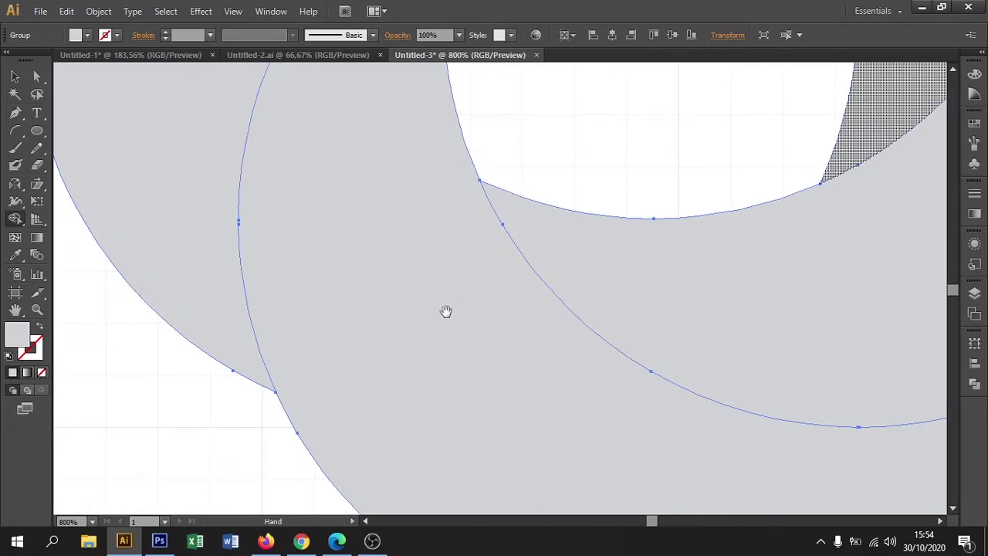
drag(479, 415, 429, 263)
drag(550, 300, 372, 260)
drag(461, 252, 397, 342)
drag(324, 219, 496, 325)
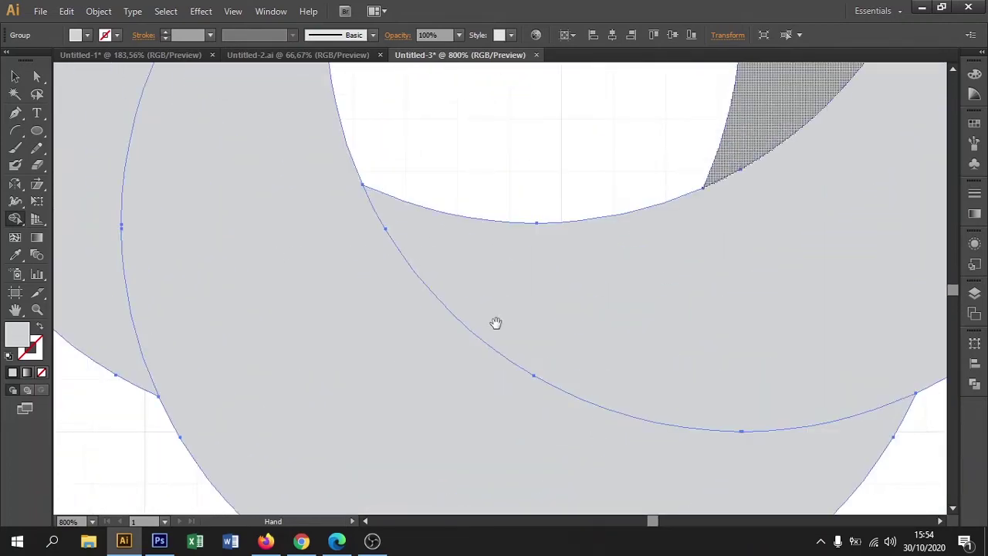
drag(449, 261, 549, 380)
drag(492, 288, 556, 377)
drag(557, 218, 531, 371)
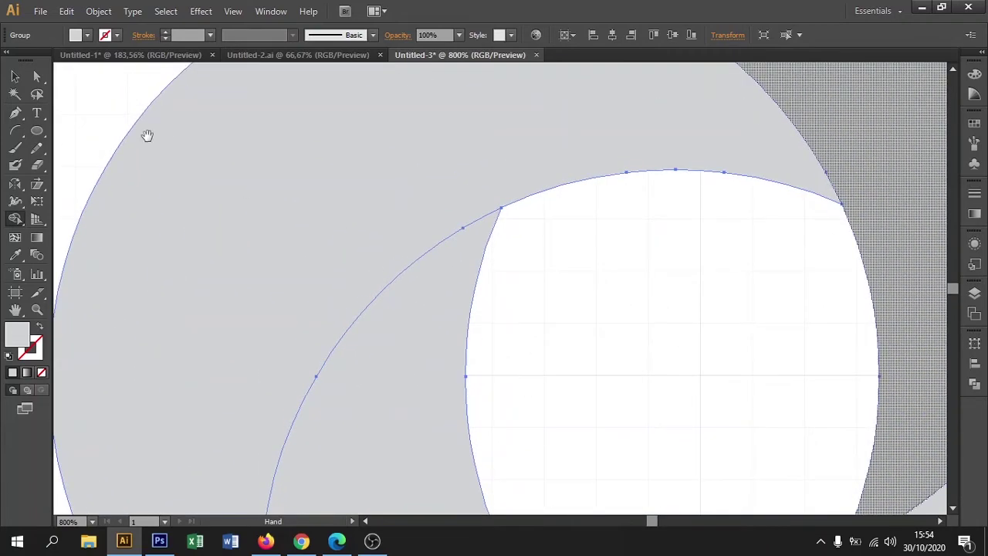
Step: Fill the whole four-crescent group with the white-to-black linear gradient swatch
click(17, 75)
click(68, 81)
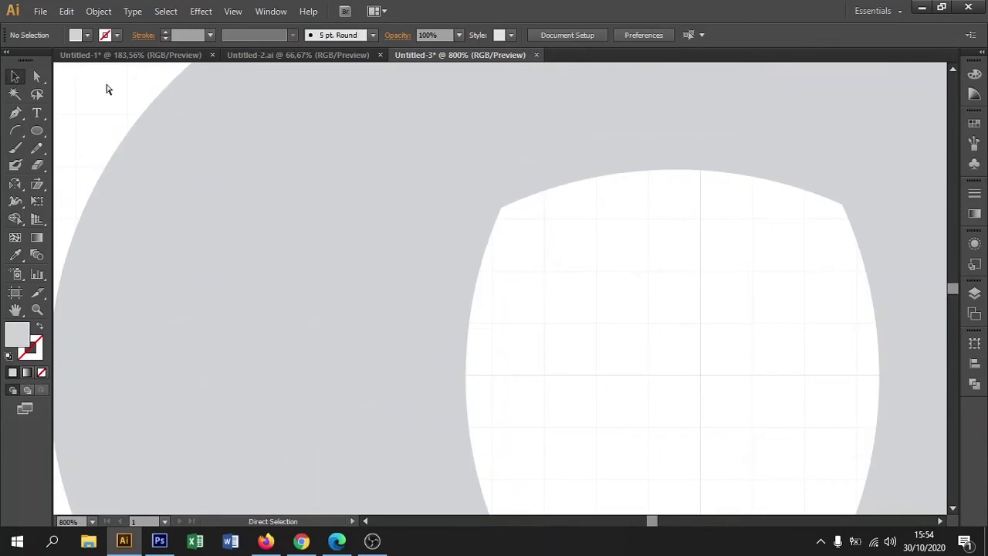
key(ctrl+minus)
key(ctrl+minus)
key(ctrl+minus)
key(ctrl+minus)
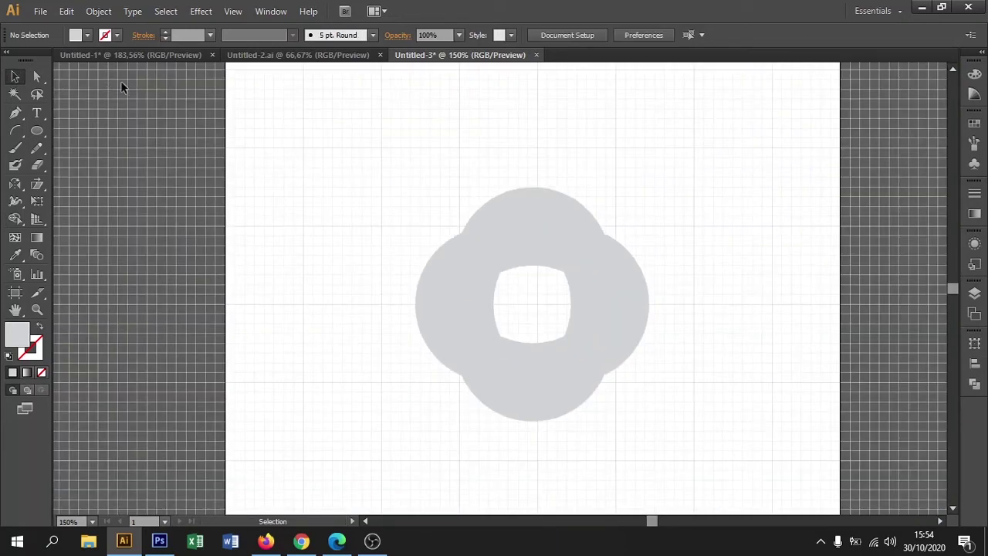
drag(346, 156, 740, 373)
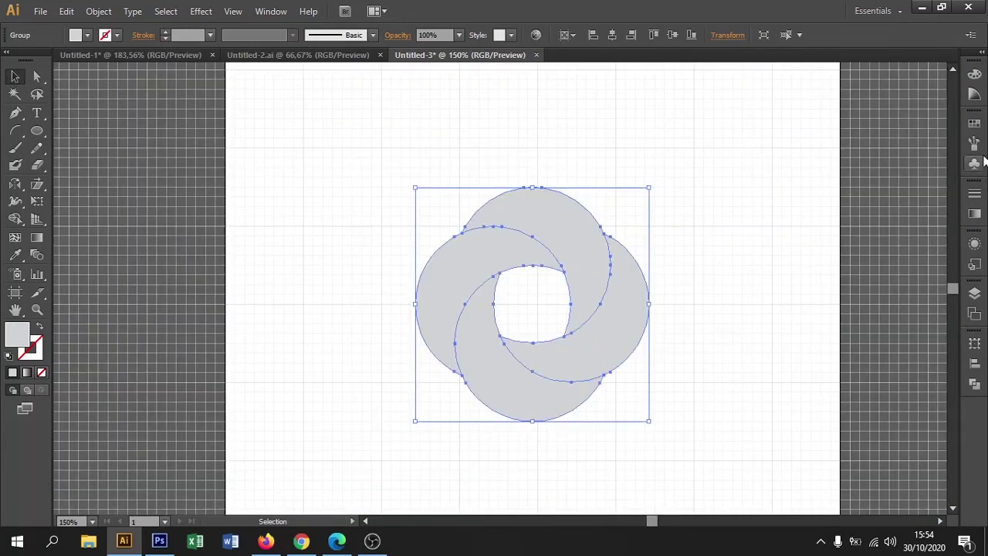
click(974, 123)
click(915, 151)
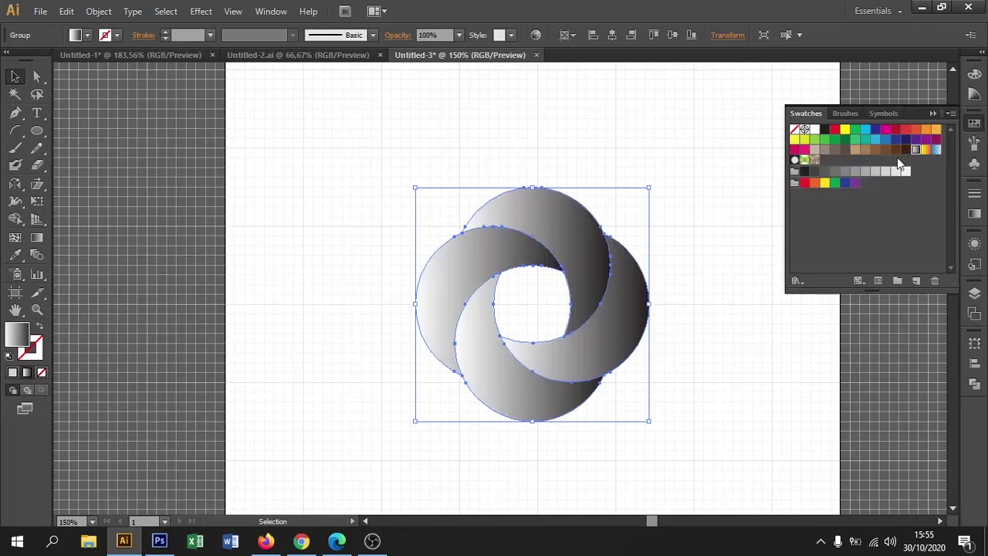
click(671, 192)
Step: Ungroup the logo so that each crescent is a separate path
drag(704, 154, 332, 460)
drag(493, 370, 389, 398)
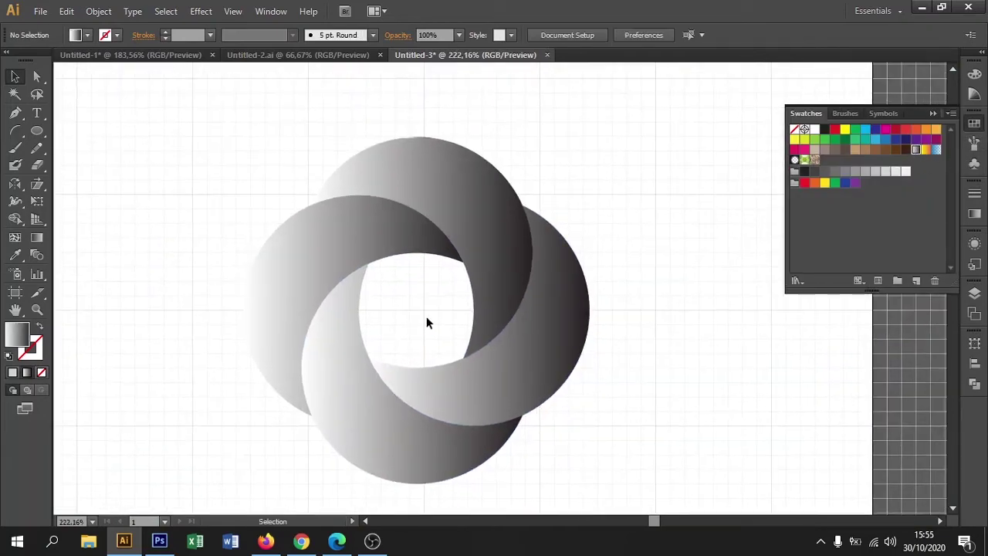
click(428, 173)
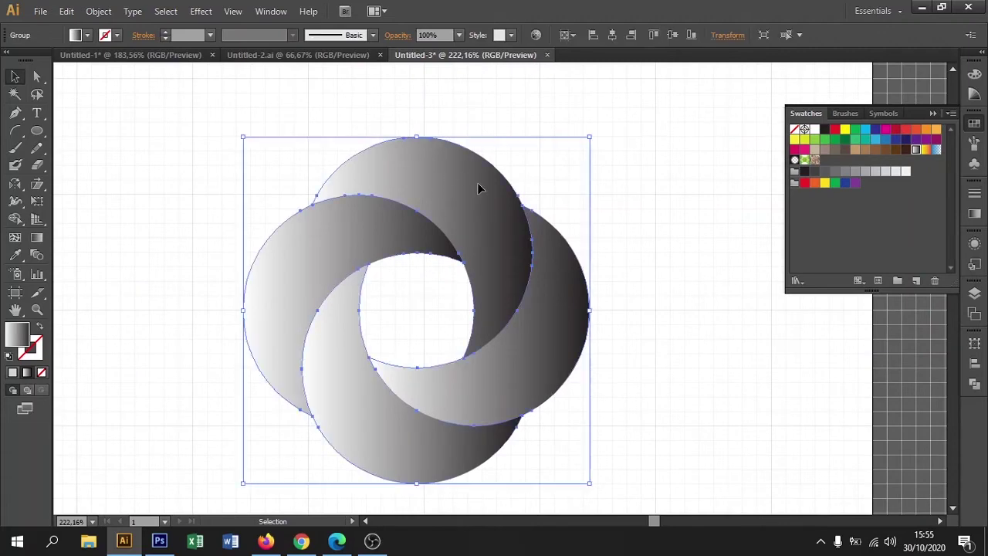
right_click(496, 274)
click(534, 354)
click(670, 378)
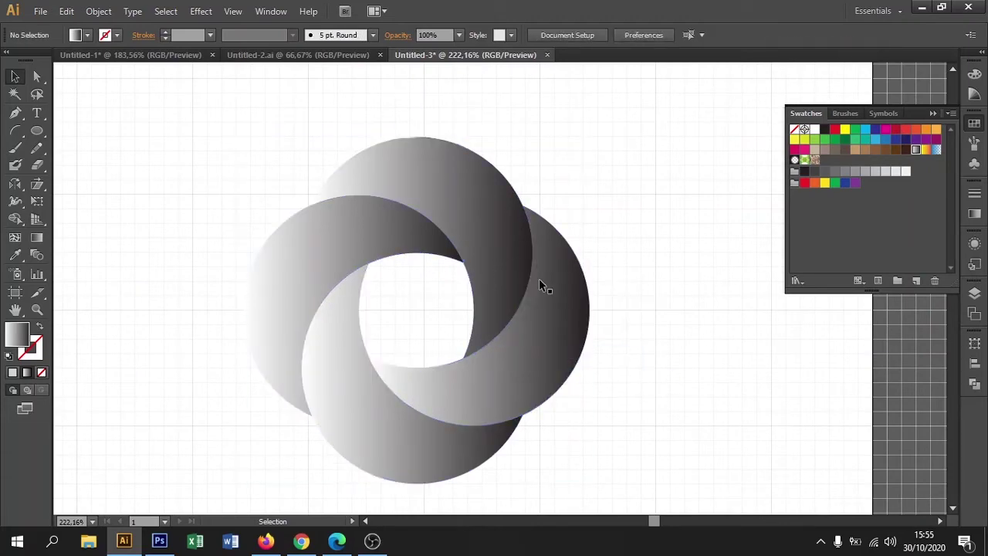
Step: Set the upper crescent's gradient to run from yellow (C=5 M=0 Y=90 K=0) to light green (C=50 M=0 Y=100 K=0)
click(513, 274)
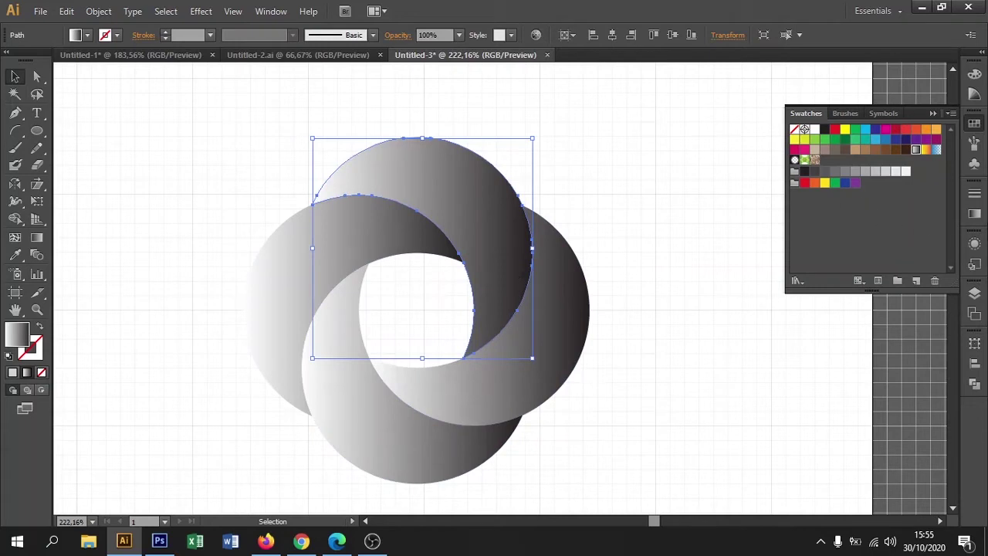
click(973, 215)
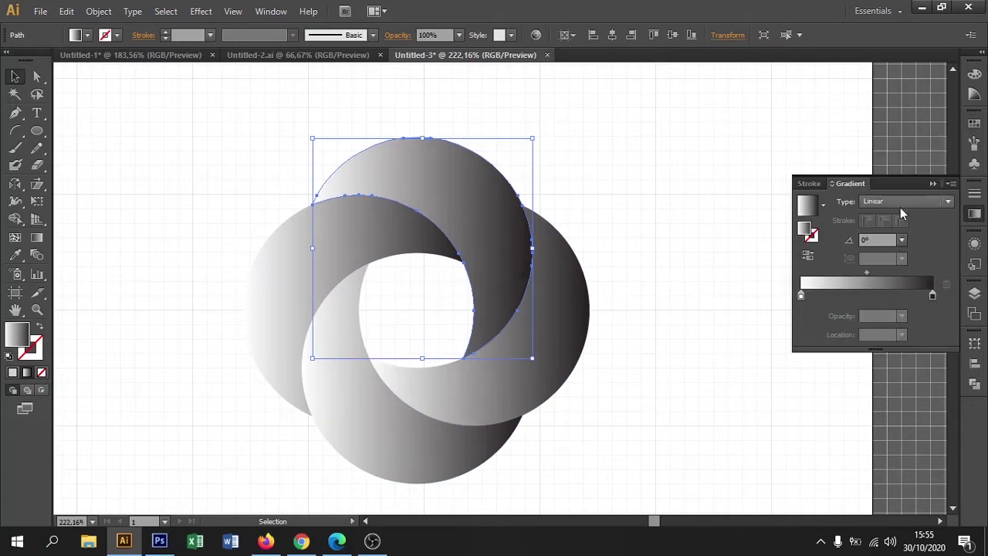
double_click(800, 296)
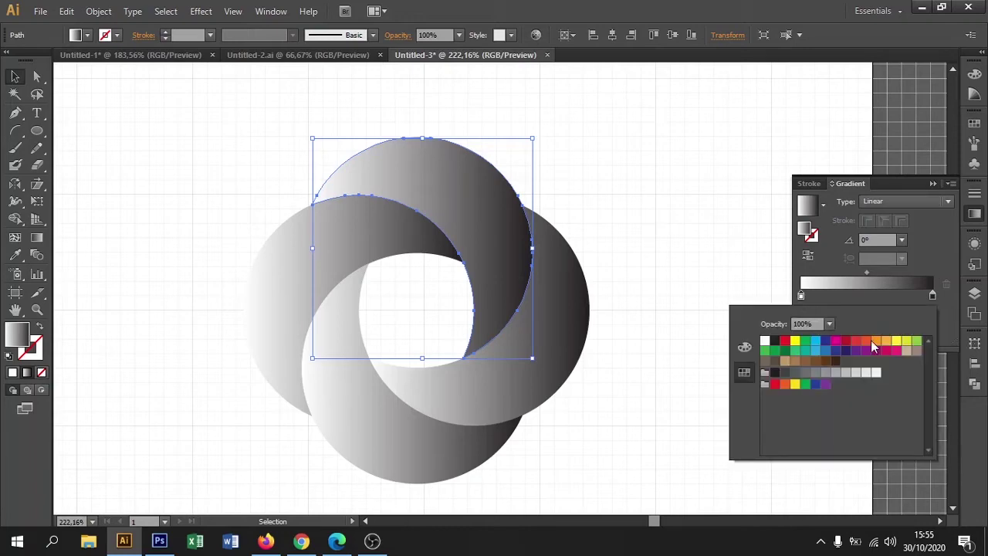
click(896, 342)
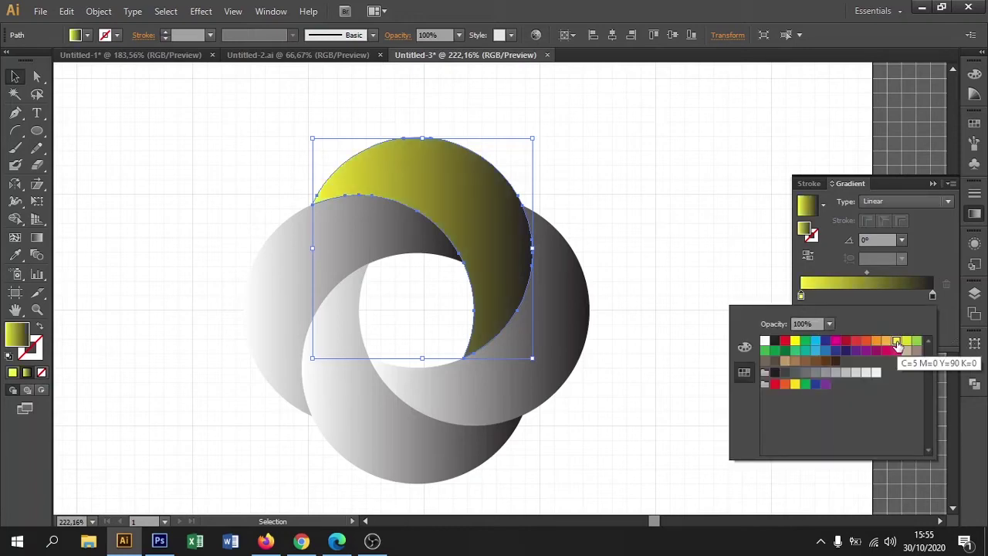
double_click(933, 298)
click(916, 342)
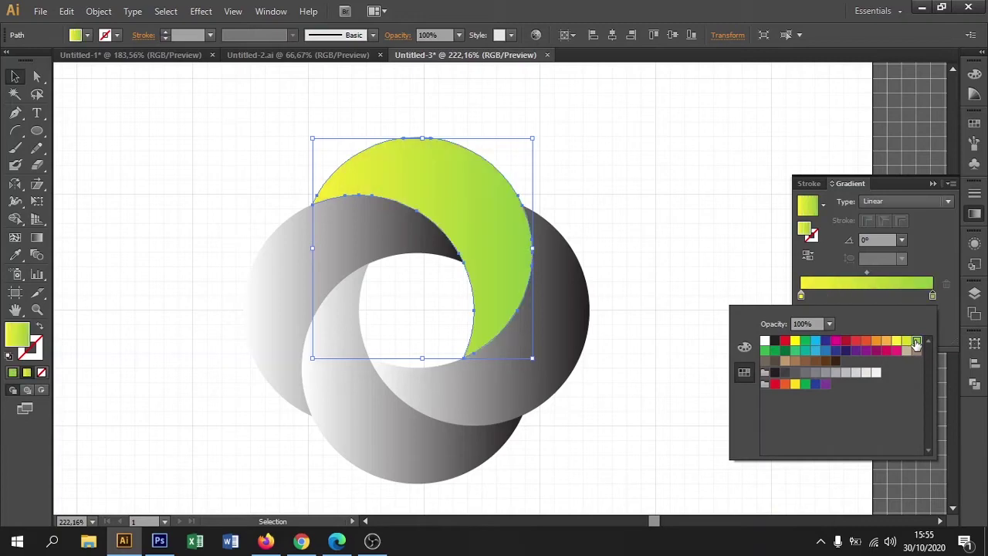
Step: Set the right crescent's gradient to run from blue to light green (C=50 M=0 Y=100 K=0)
click(571, 345)
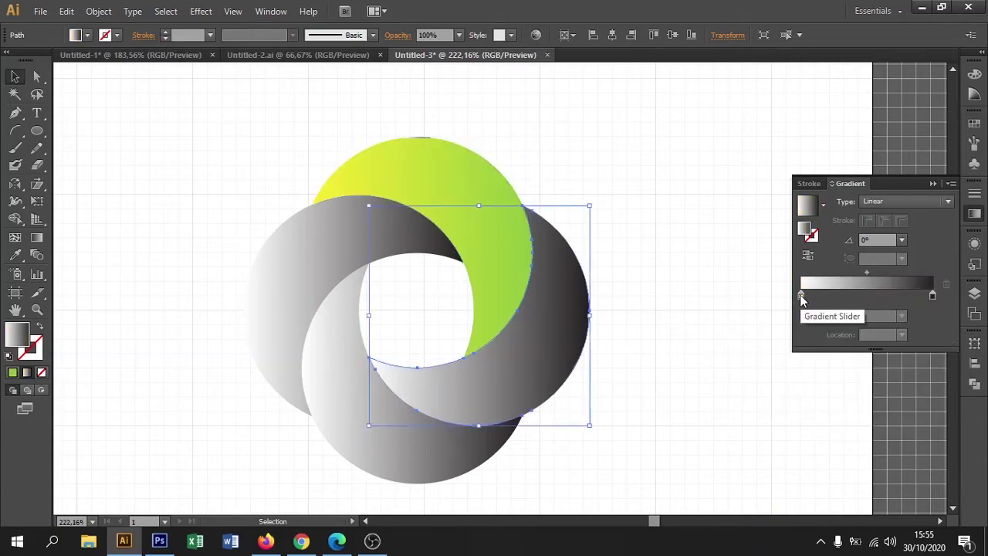
double_click(933, 297)
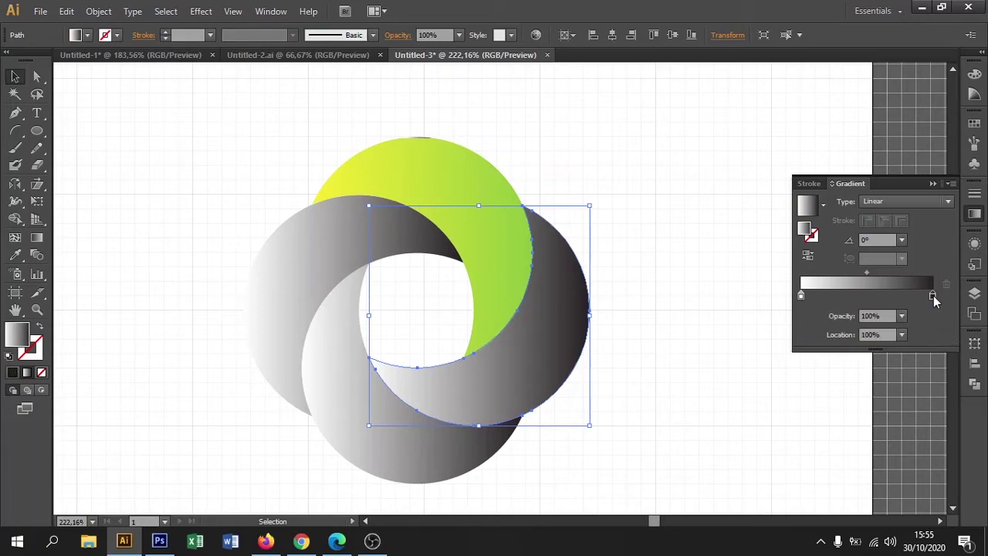
click(918, 342)
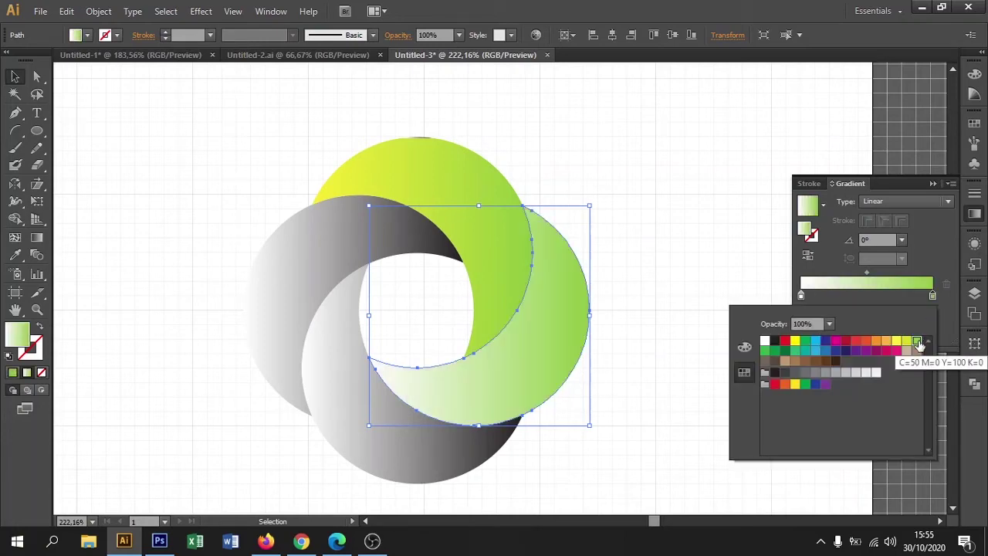
double_click(800, 296)
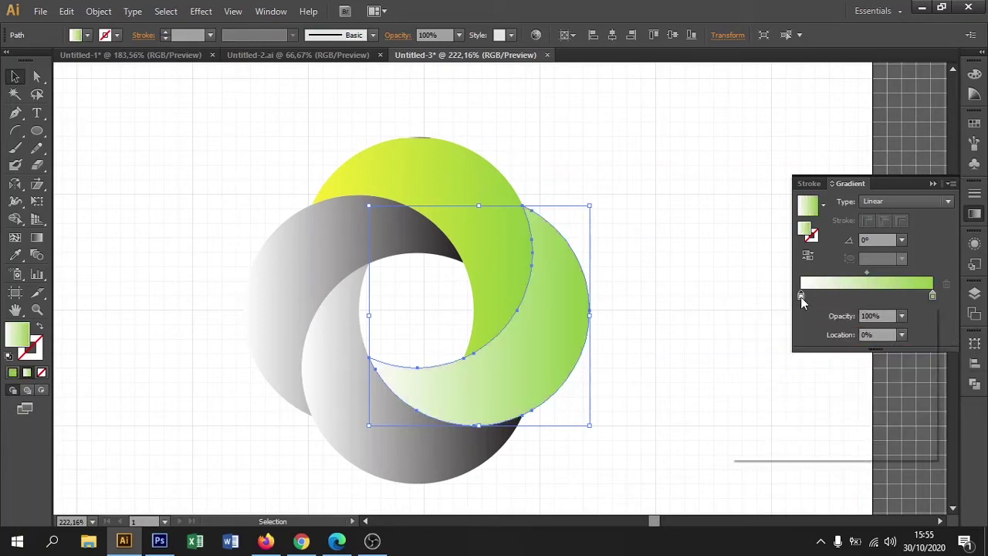
click(826, 352)
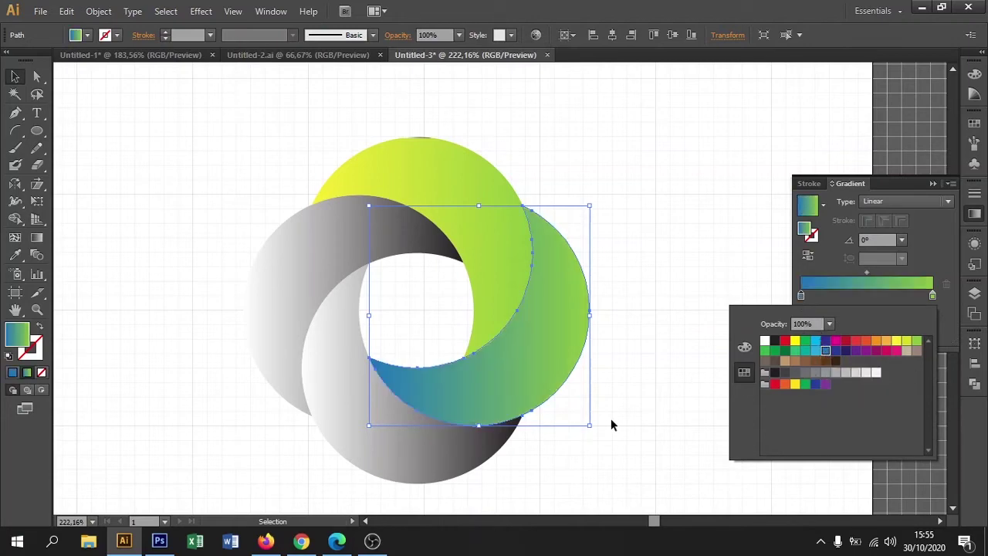
click(586, 429)
Step: Set the lower crescent's gradient to run from orange-red to dark blue (C=100 M=95 Y=5 K=0)
click(441, 460)
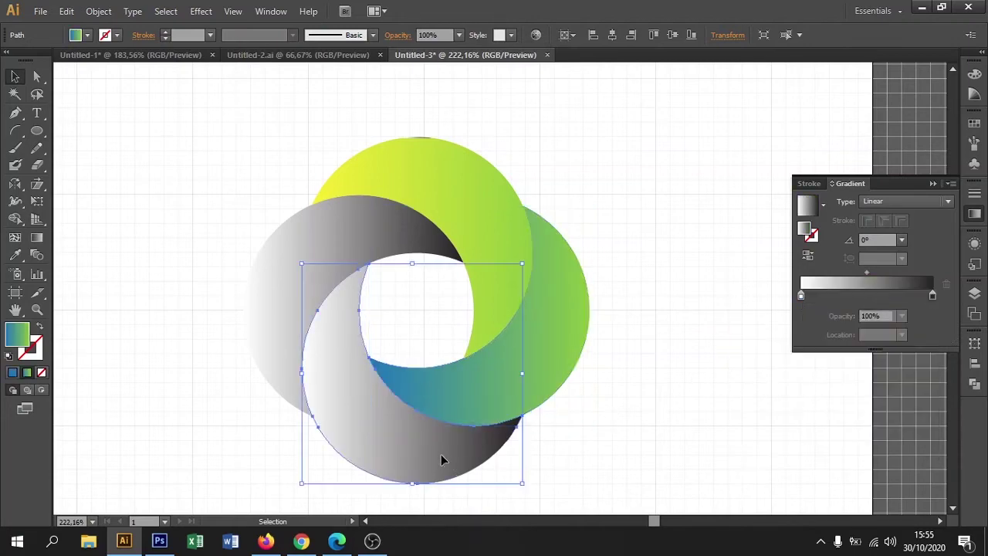
double_click(932, 295)
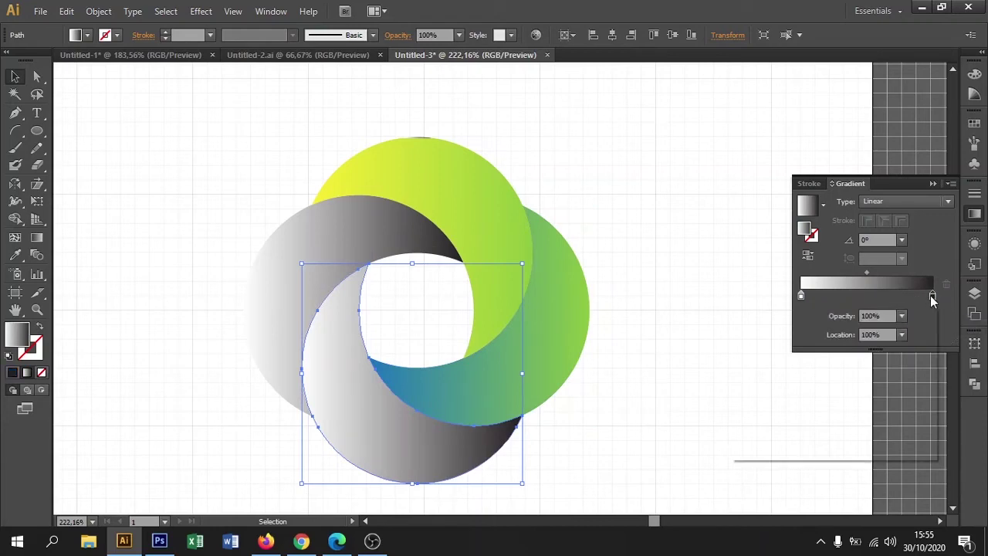
click(836, 351)
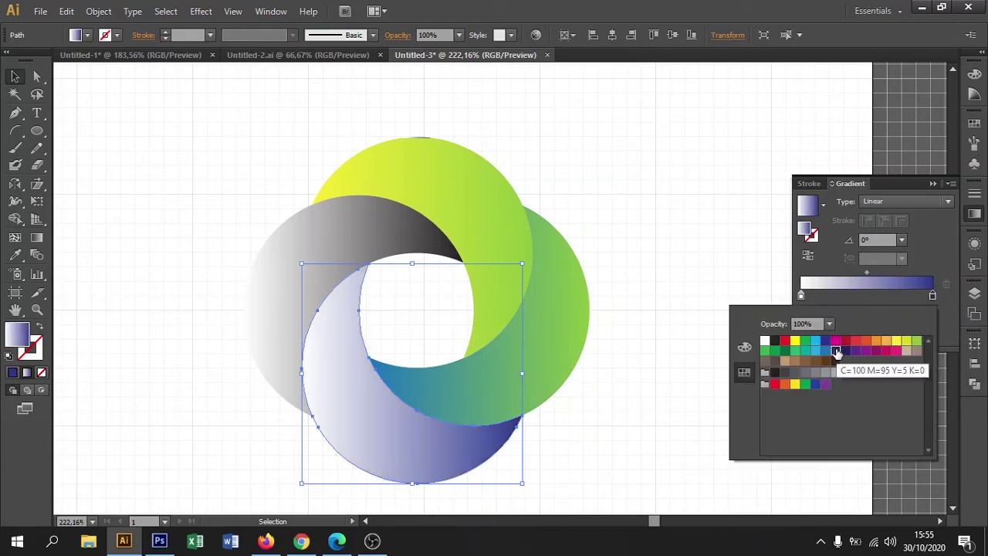
double_click(800, 295)
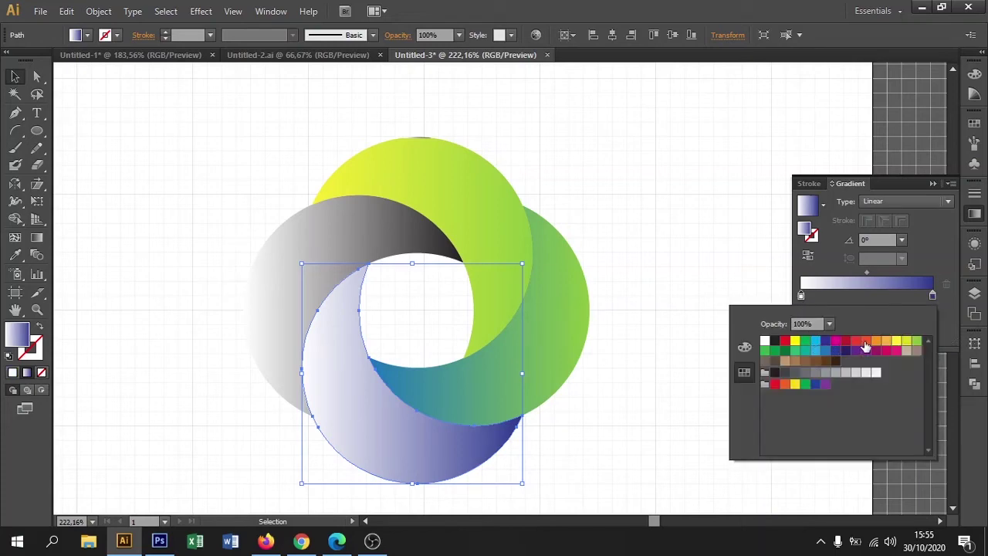
click(785, 340)
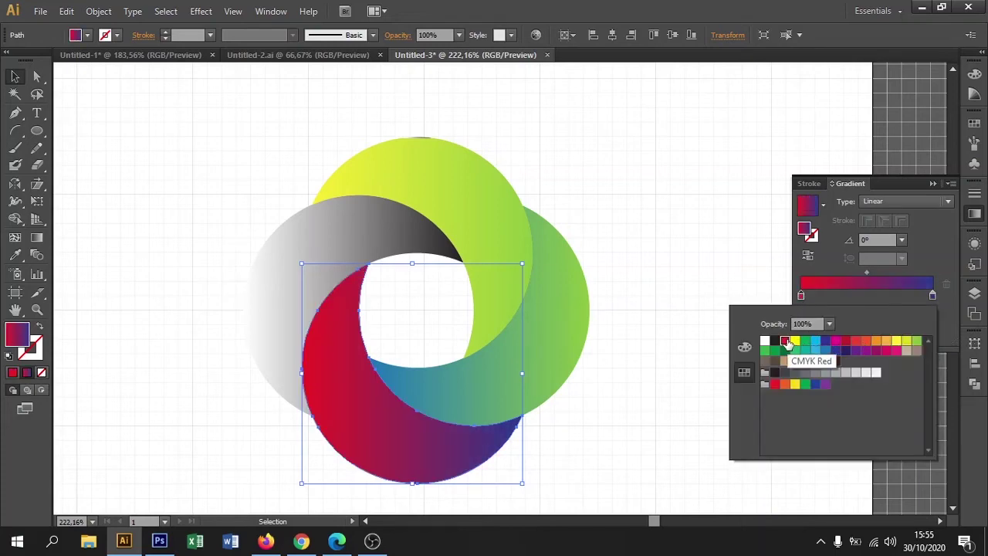
click(866, 341)
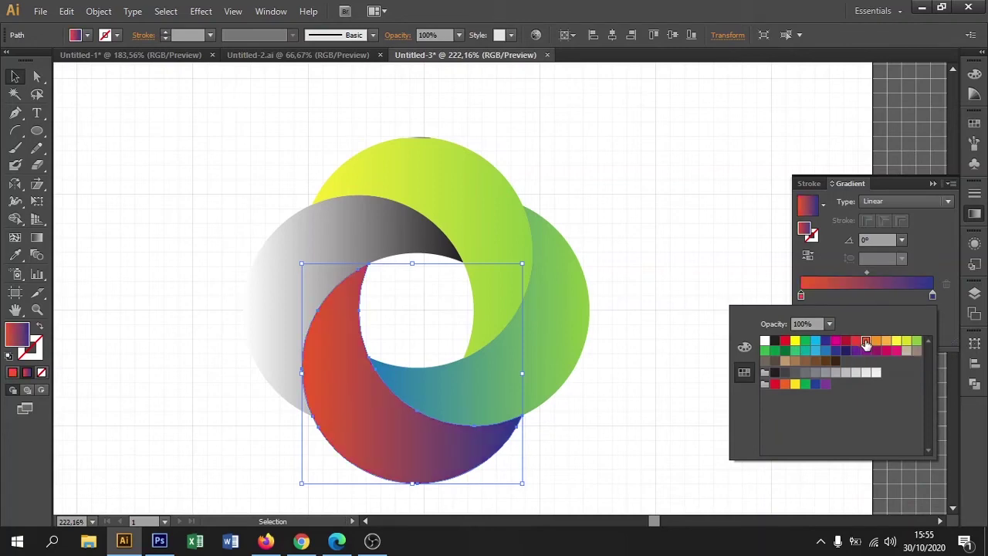
click(681, 346)
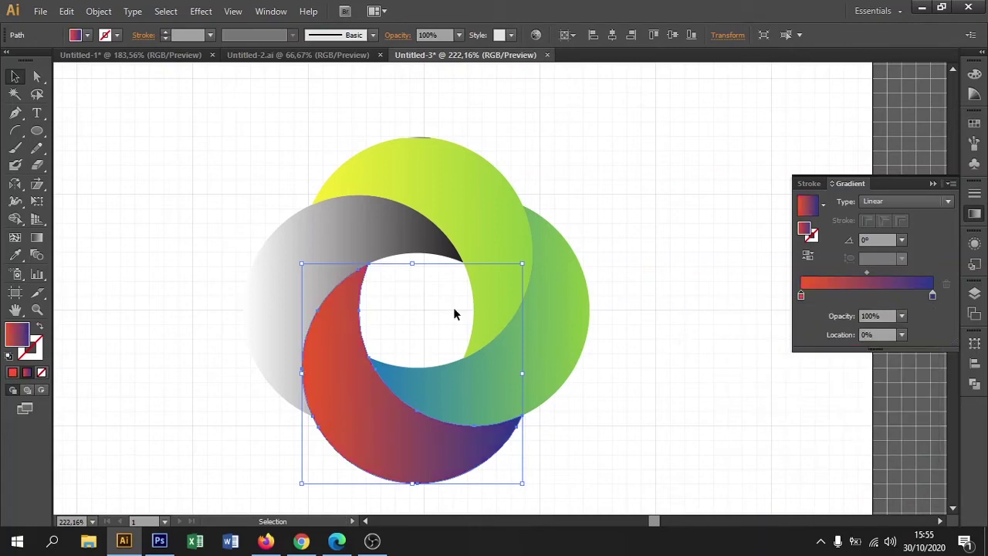
Step: Set the left crescent's gradient to run from orange to yellow (C=5 M=0 Y=90 K=0)
click(277, 327)
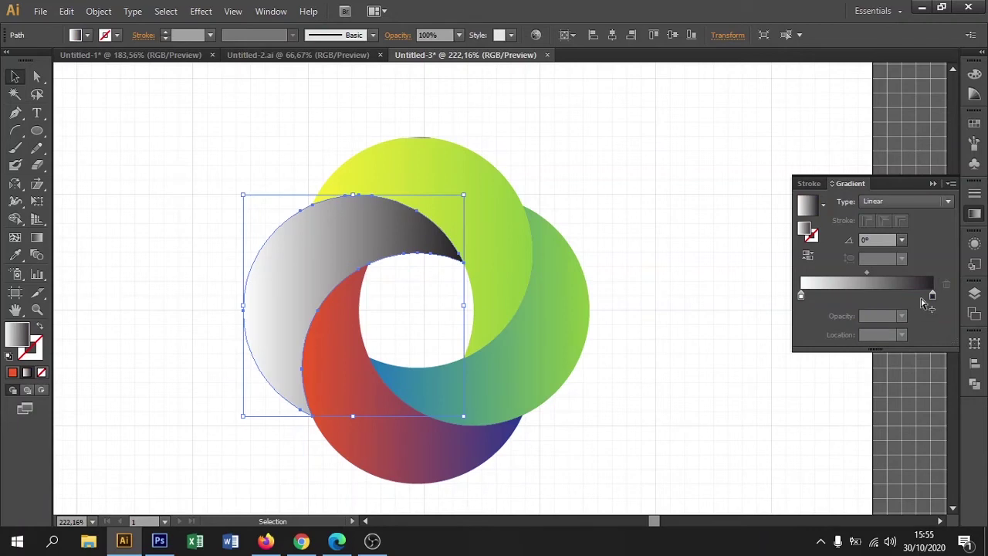
click(800, 297)
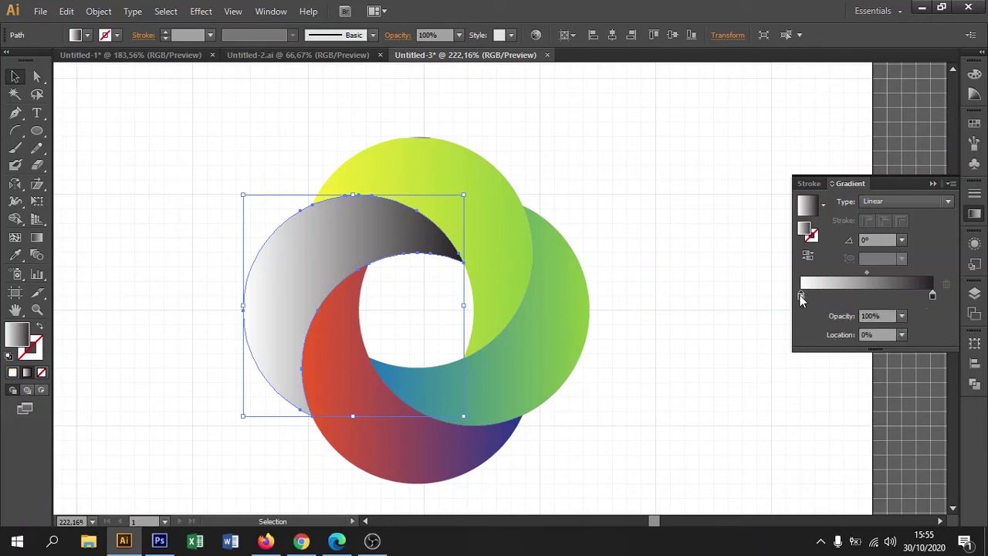
double_click(801, 297)
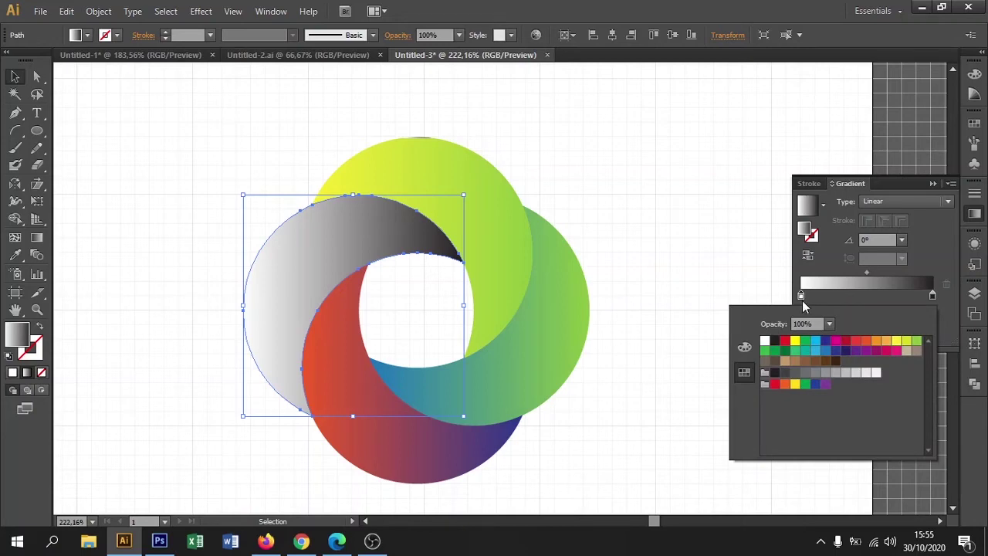
click(857, 342)
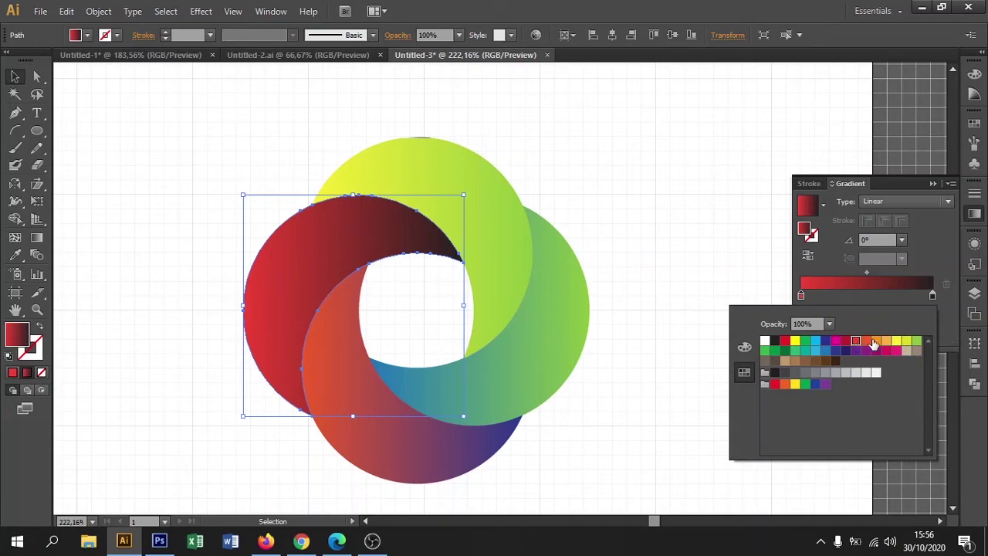
click(873, 342)
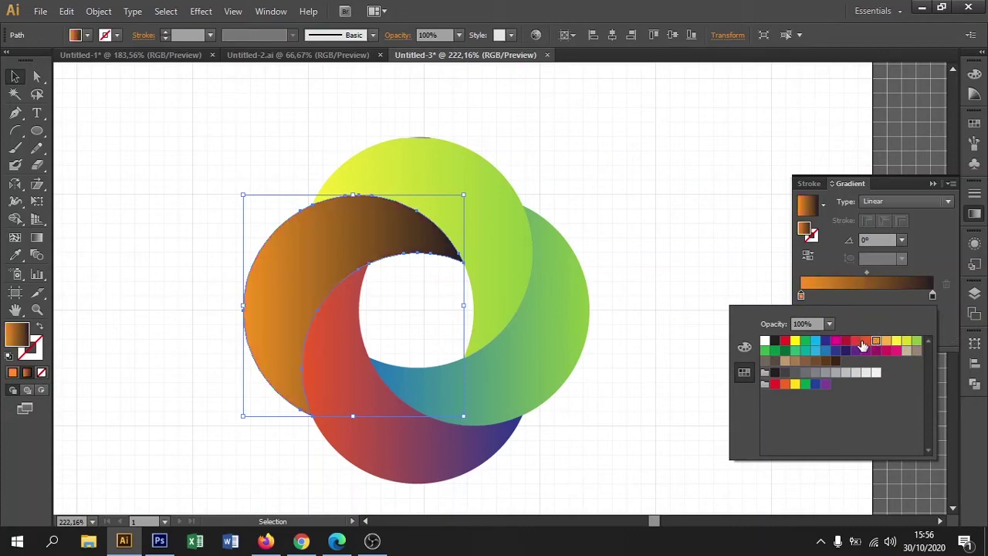
click(932, 300)
double_click(932, 297)
click(895, 342)
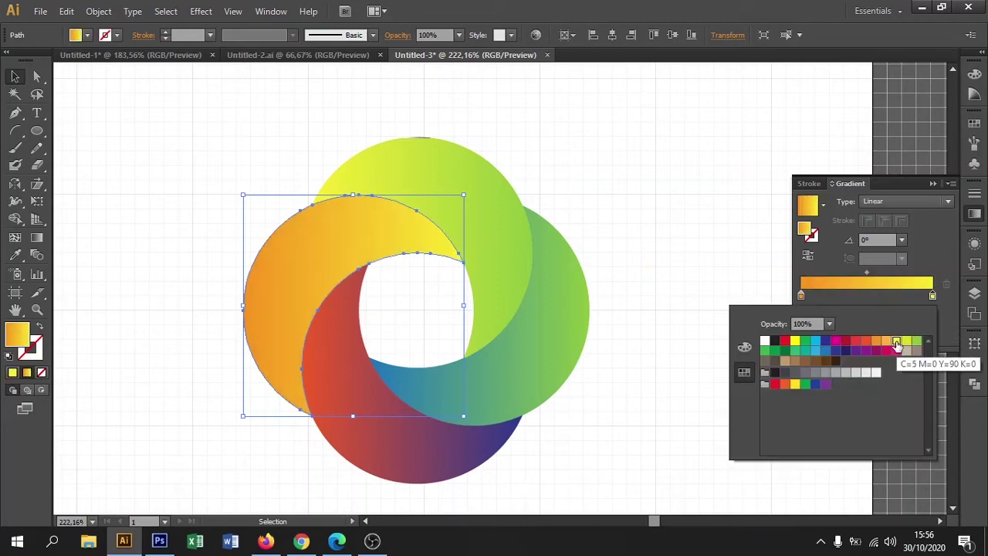
click(662, 346)
click(671, 336)
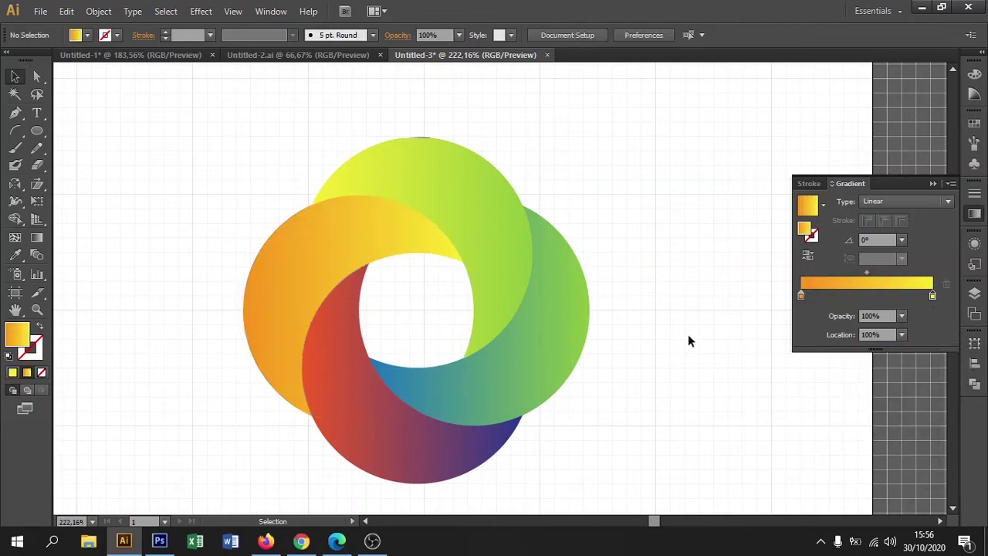
Step: Recolor the lower crescent's gradient so that it runs from orange to medium blue
click(470, 447)
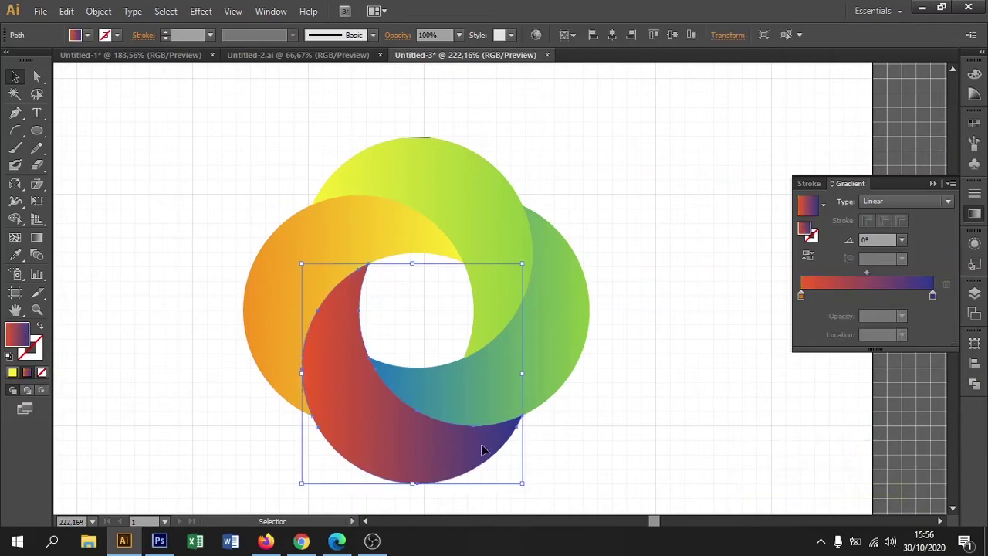
click(931, 295)
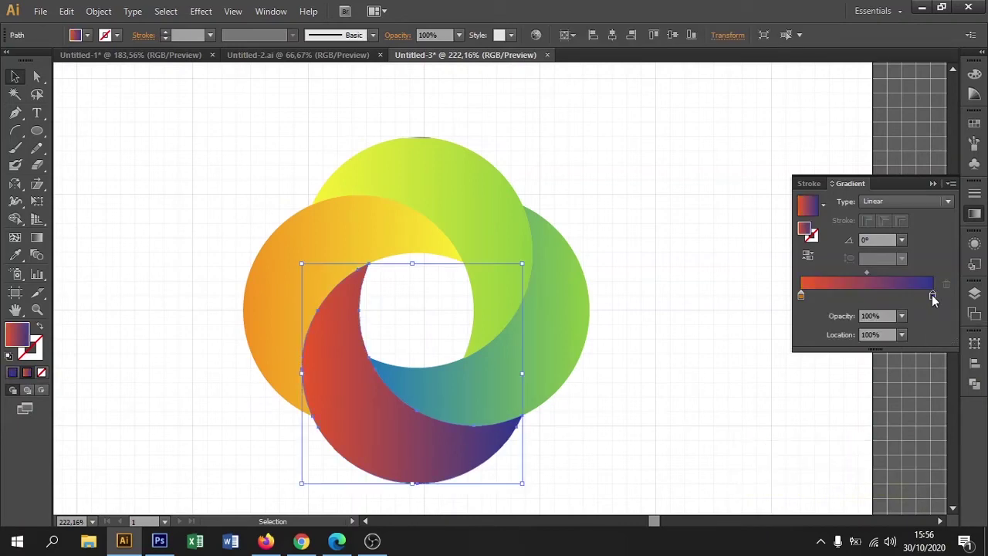
double_click(932, 296)
click(825, 354)
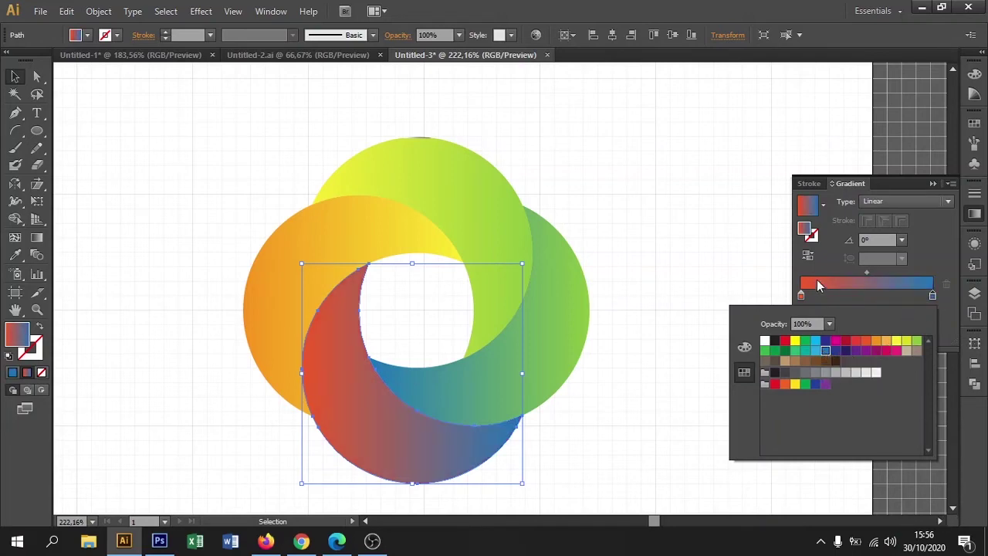
click(801, 298)
double_click(801, 298)
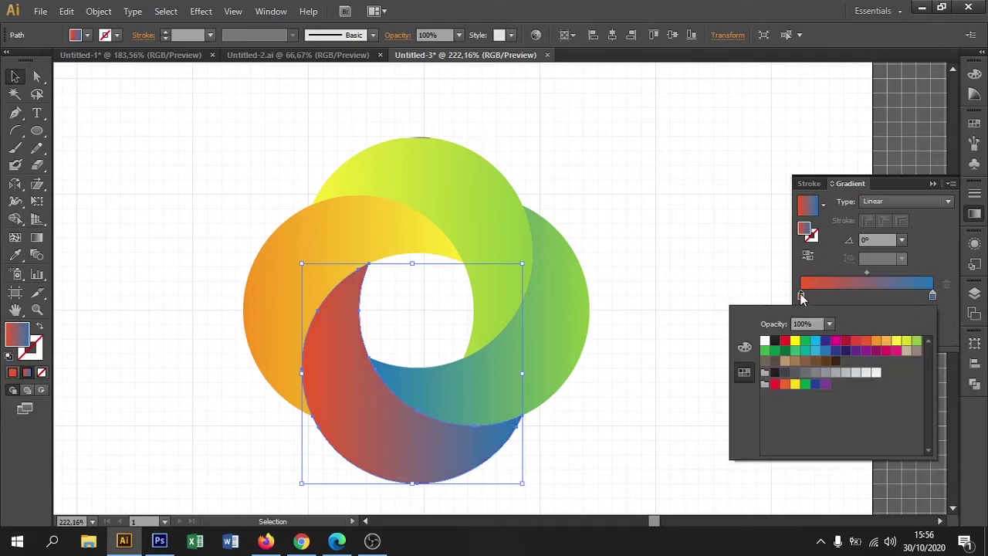
click(876, 341)
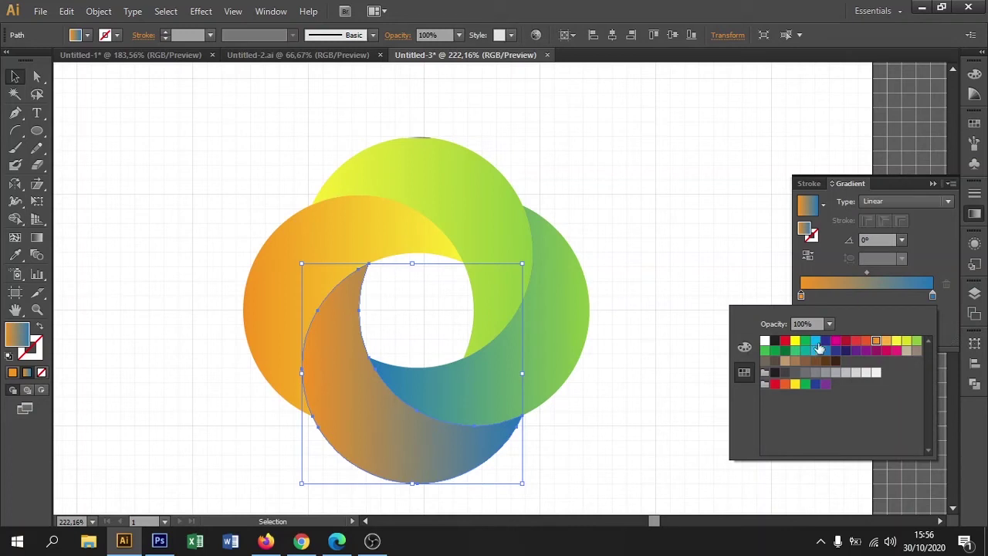
click(660, 351)
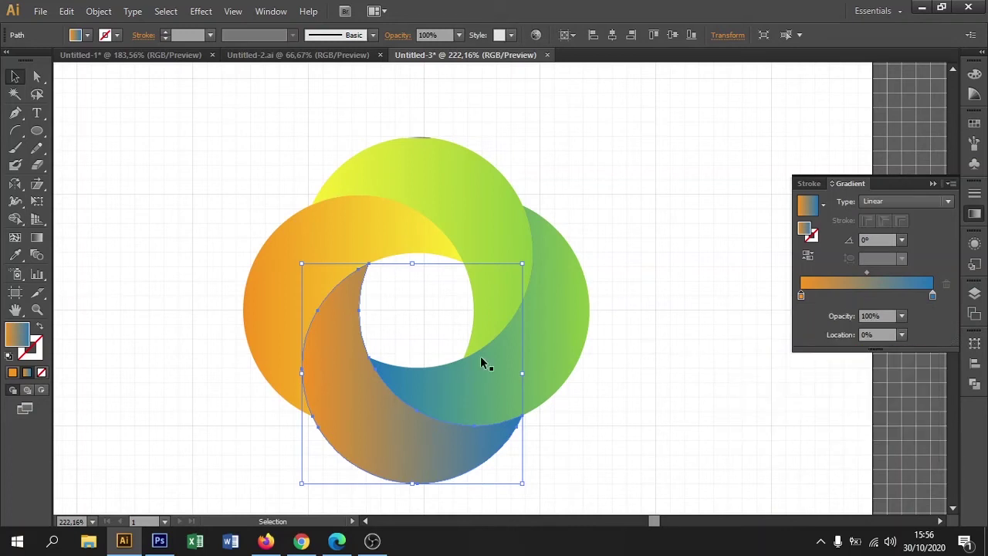
Step: Change the starting color of the left crescent's gradient to CMYK Red
click(271, 349)
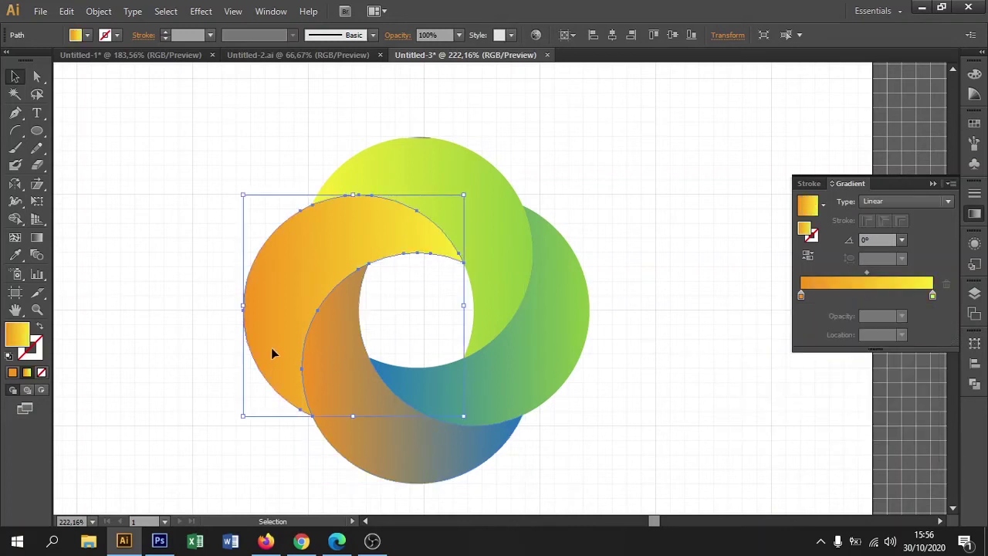
double_click(801, 295)
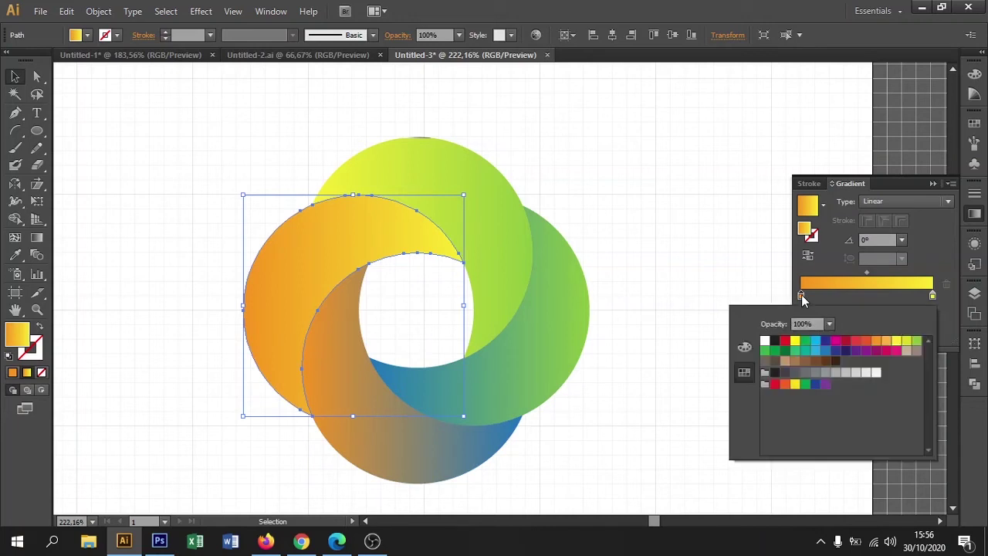
click(785, 342)
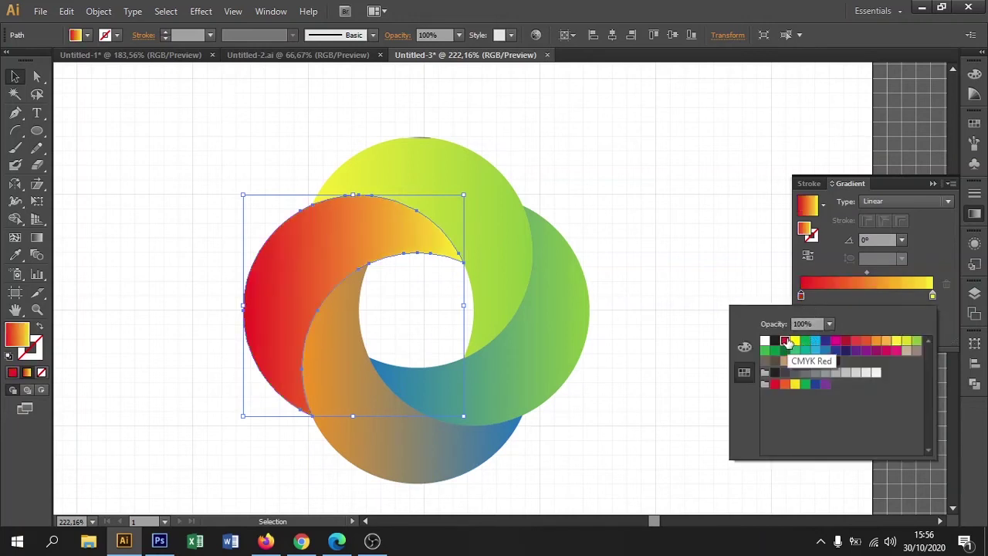
click(654, 369)
click(654, 369)
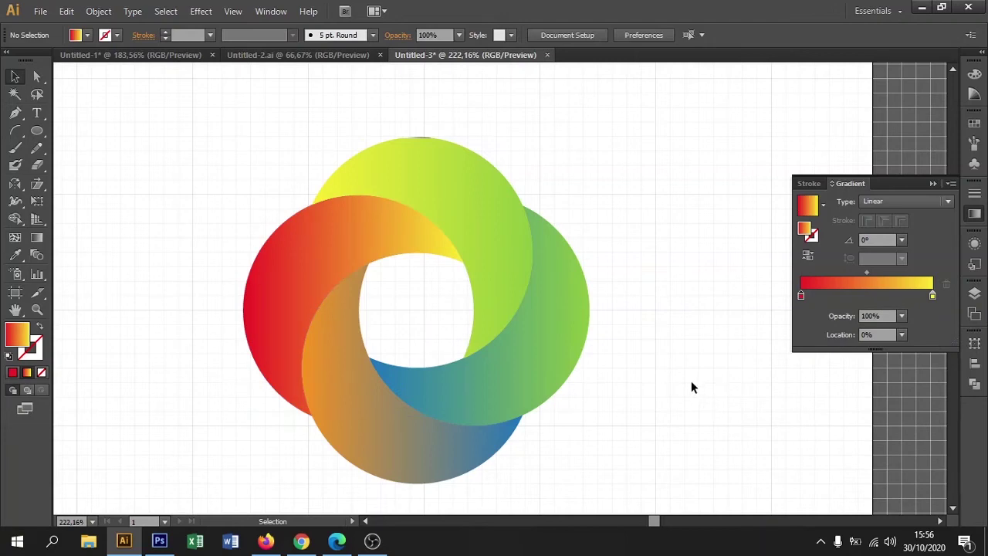
Step: Redirect the left crescent's gradient with the Gradient tool diagonally from lower left to upper right, at about 55°
key(ctrl+0)
key(ctrl+equal)
key(ctrl+equal)
key(ctrl+equal)
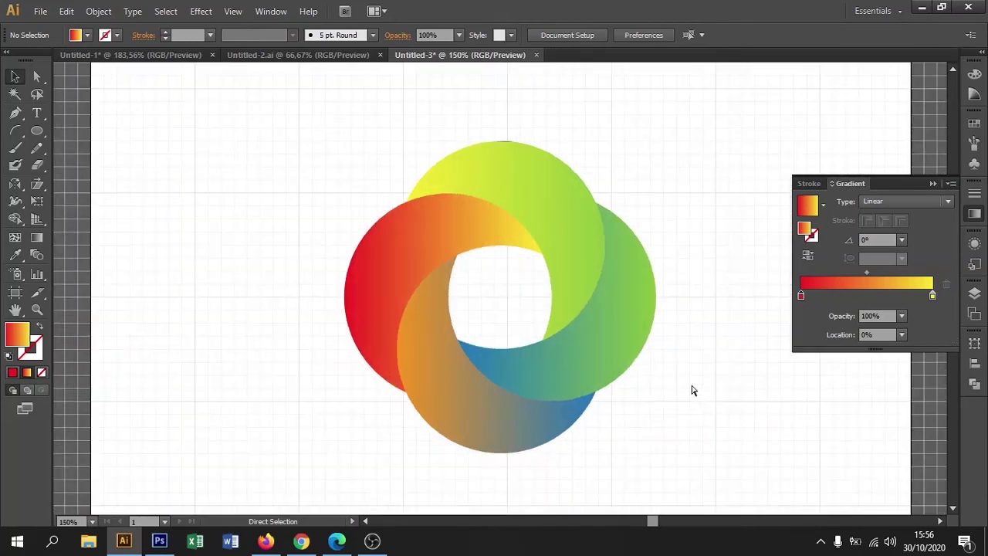
key(ctrl+minus)
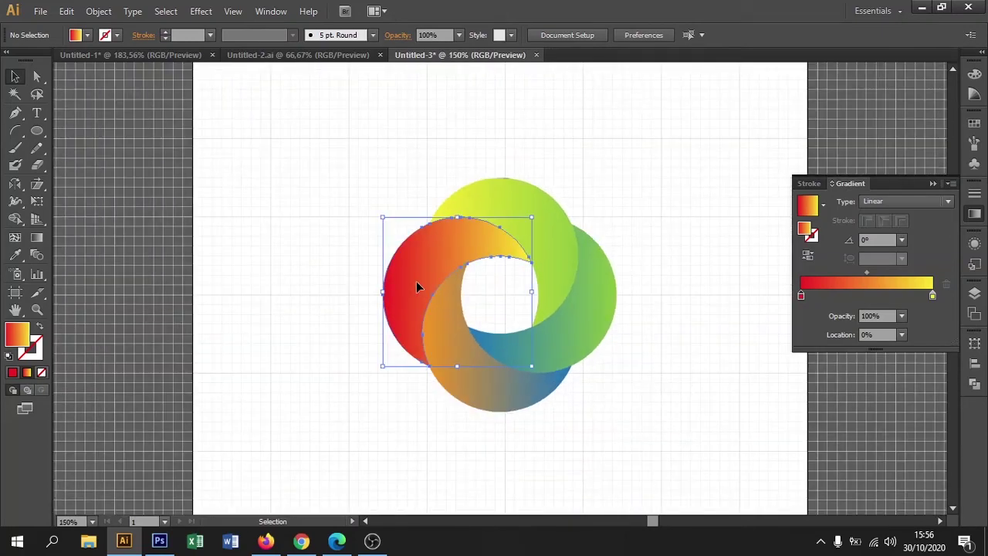
click(416, 281)
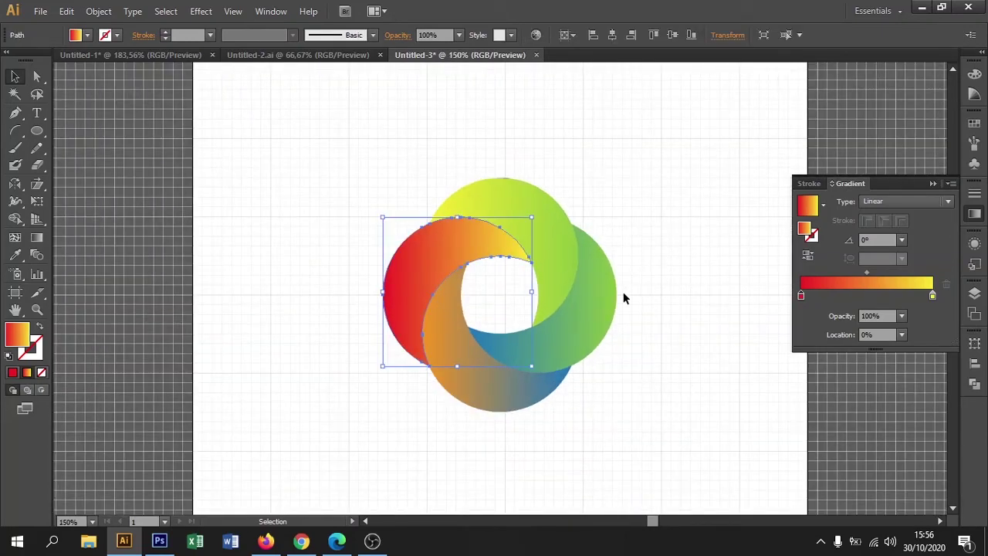
key(g)
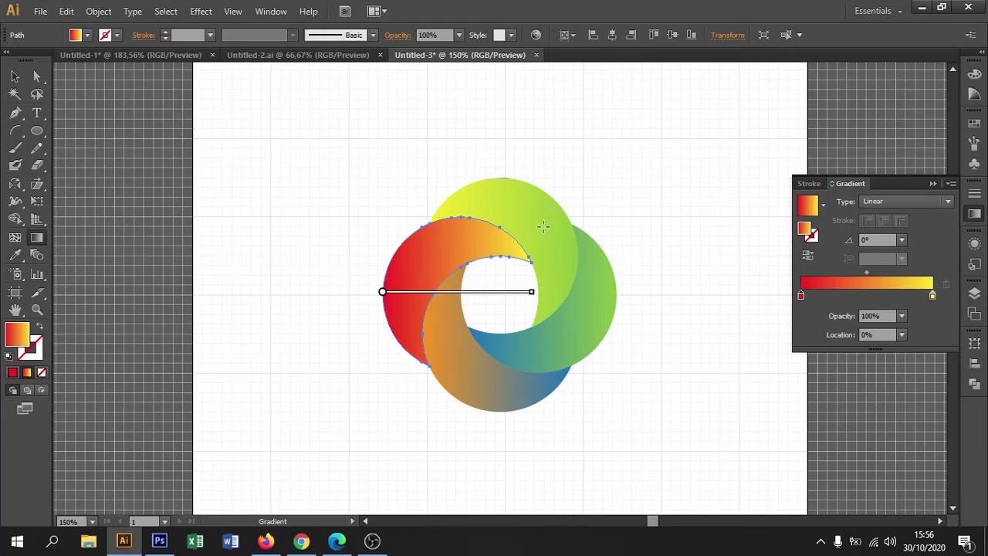
drag(519, 182, 492, 215)
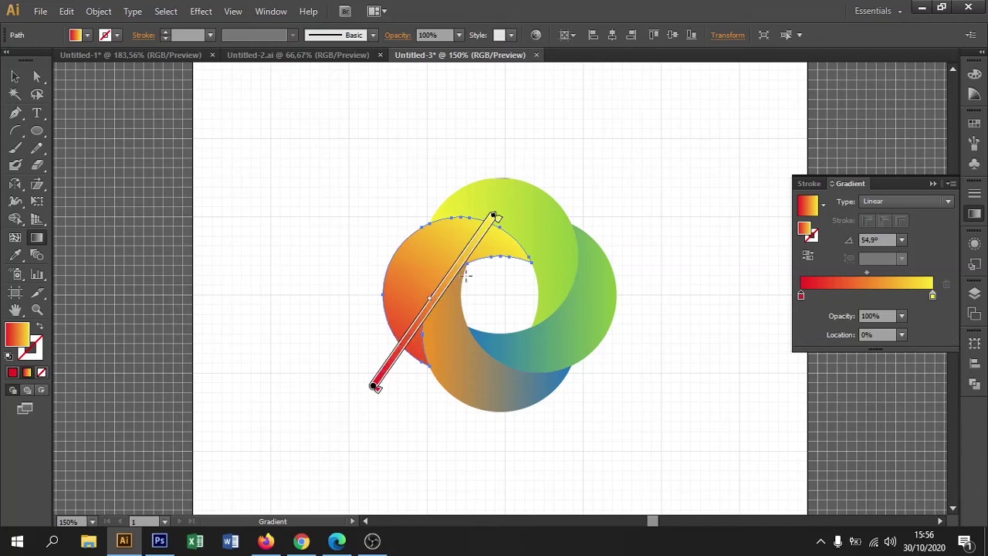
key(v)
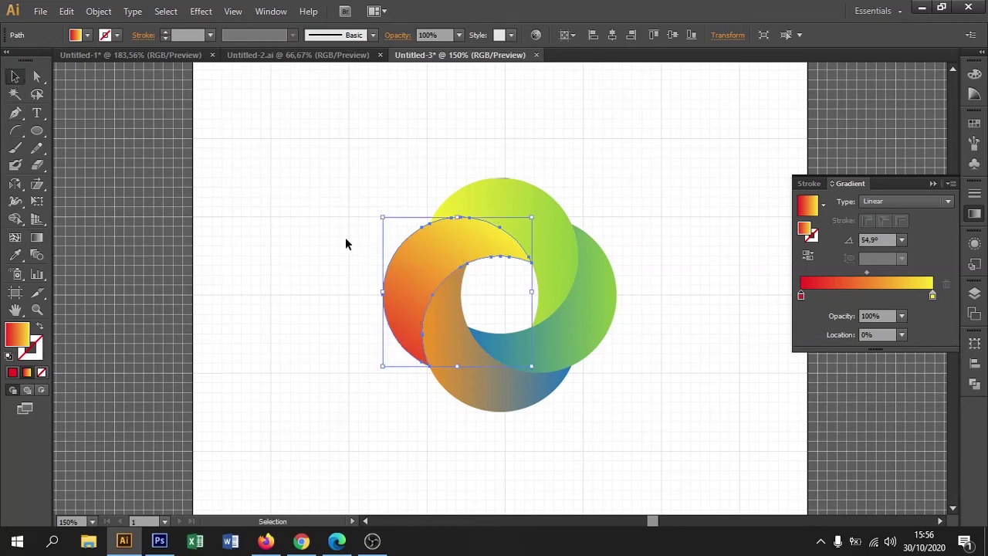
click(271, 318)
Step: Recolor the right crescent's gradient so that it runs from light blue to darker green
click(519, 407)
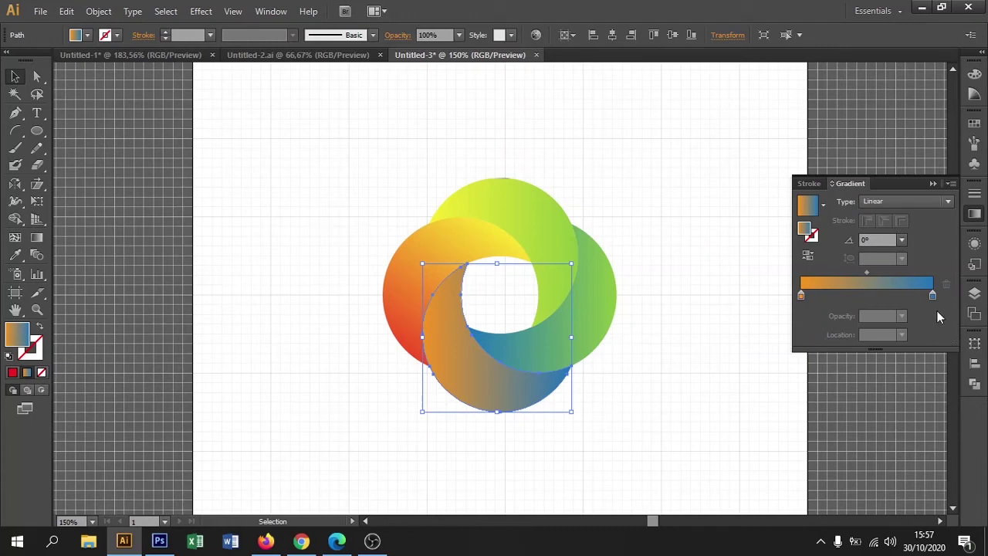
click(618, 319)
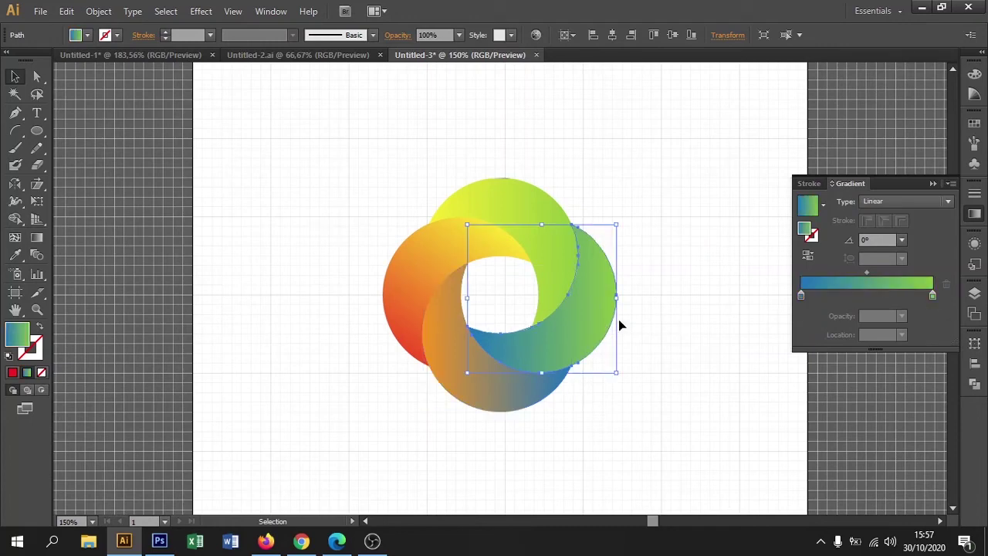
double_click(802, 295)
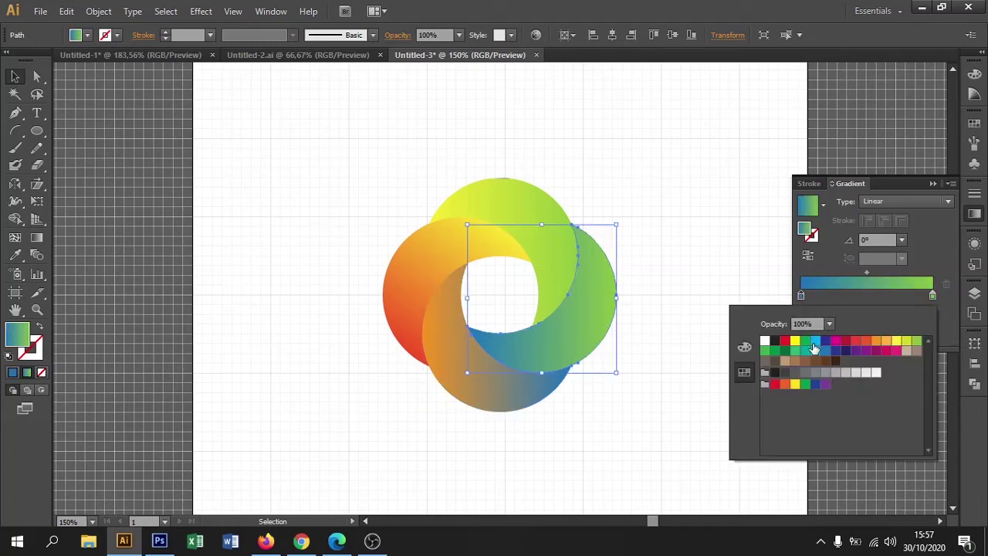
click(816, 351)
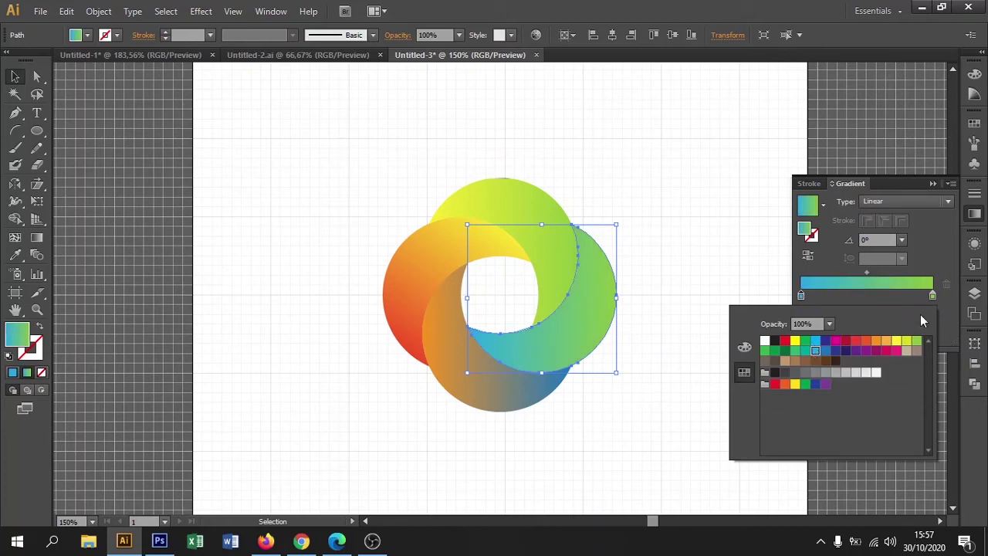
click(933, 294)
double_click(933, 294)
click(775, 351)
click(681, 385)
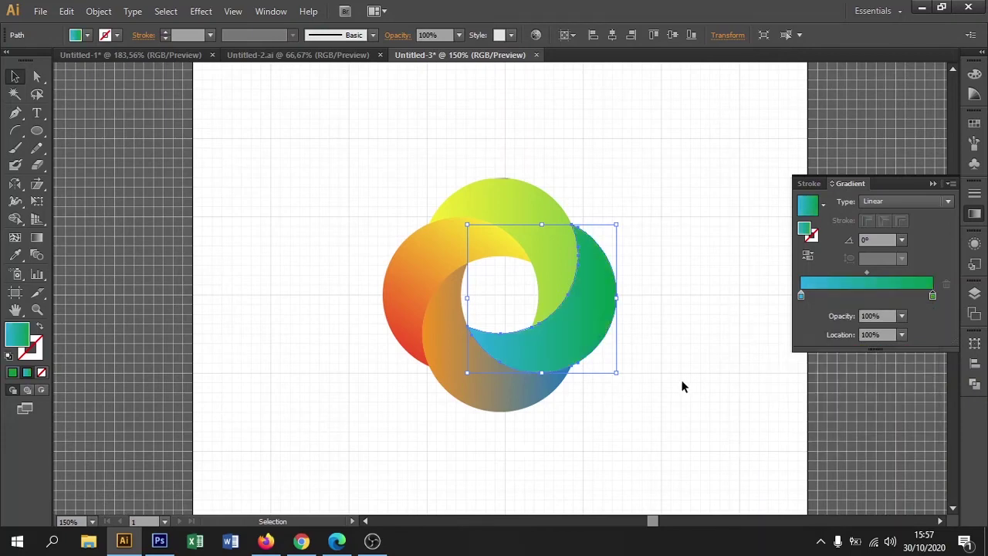
Step: Try darker blue and navy end colors on the lower crescent's gradient, ending back on medium blue
click(682, 385)
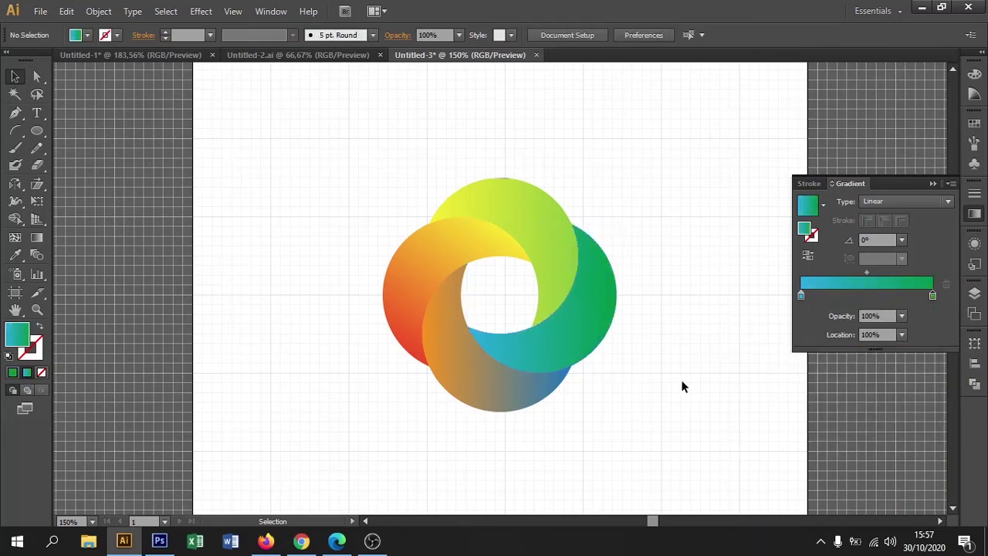
click(516, 403)
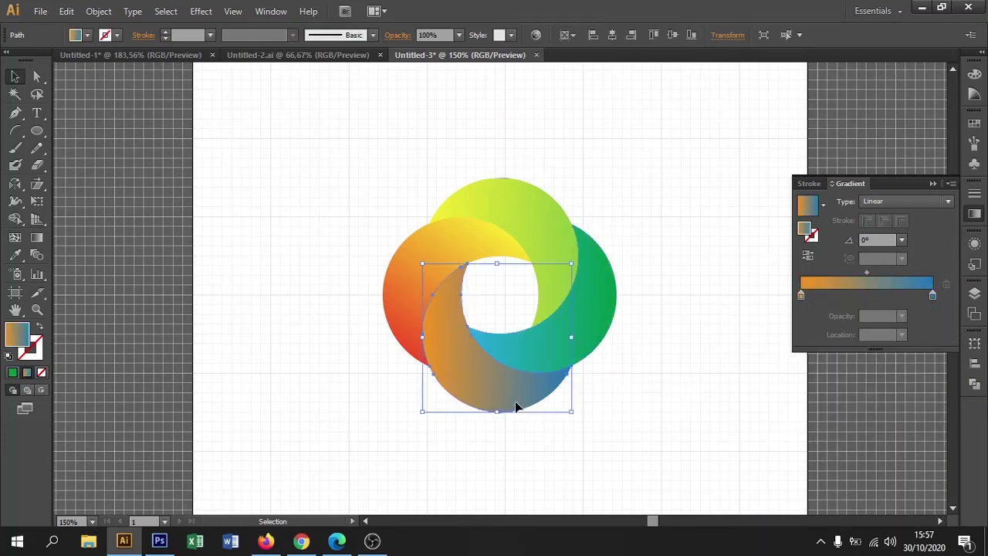
double_click(931, 295)
click(824, 344)
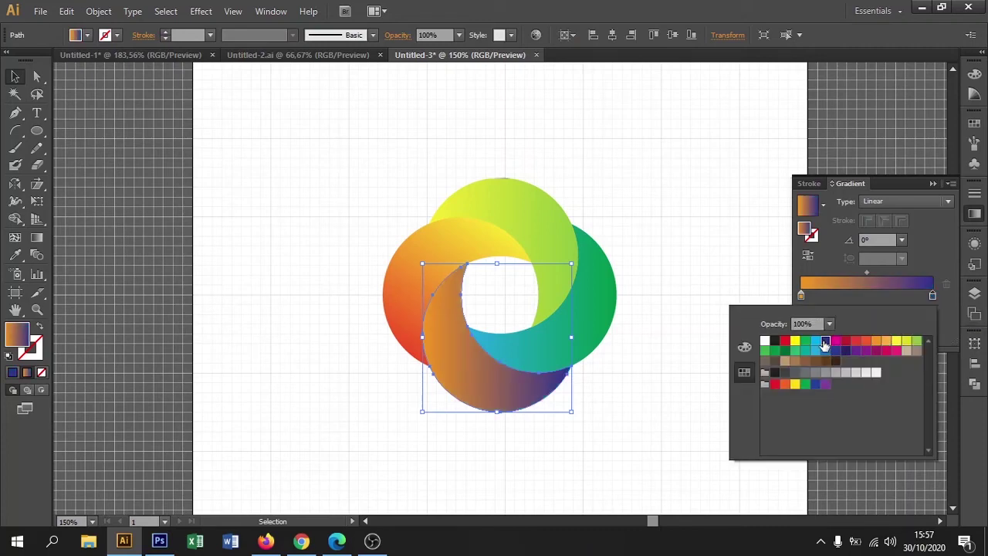
click(825, 352)
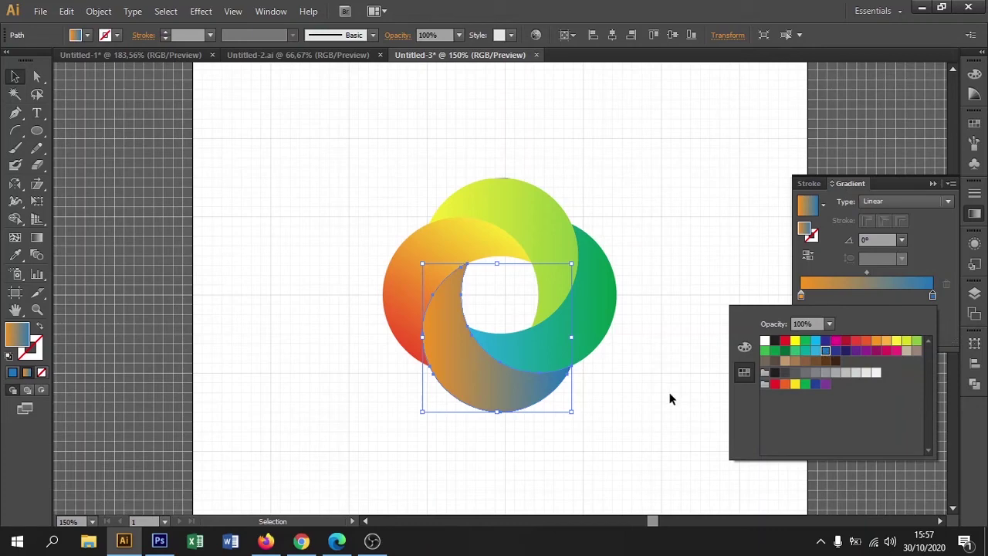
click(844, 352)
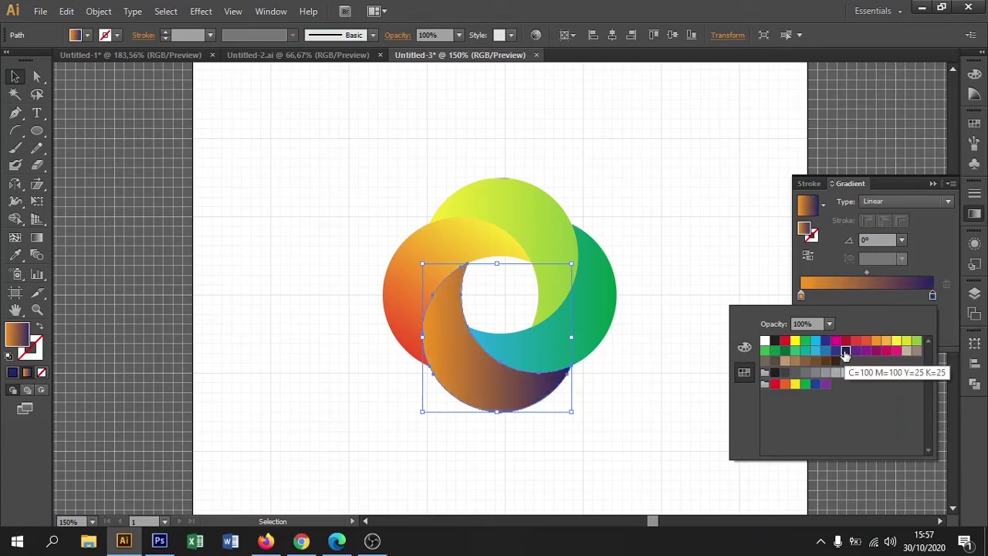
click(836, 351)
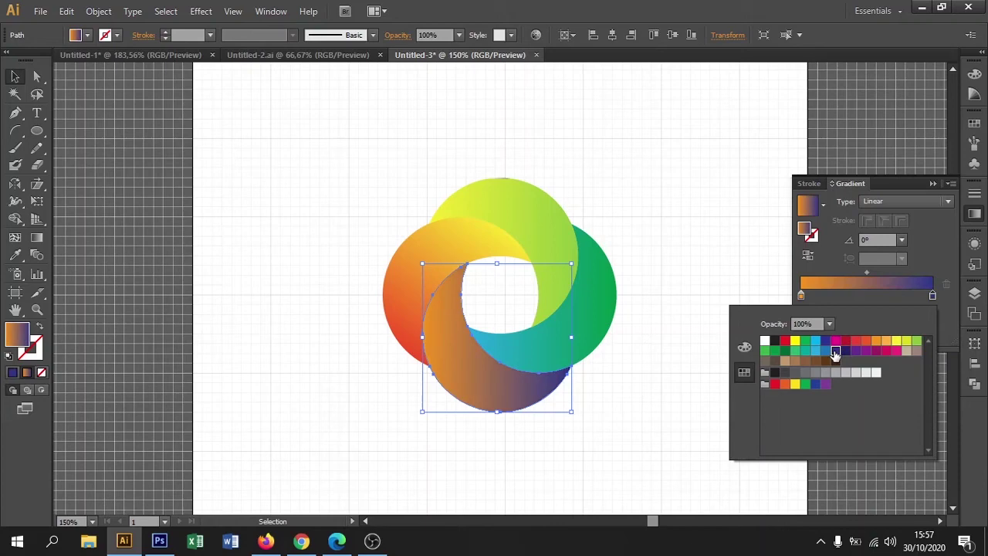
click(824, 354)
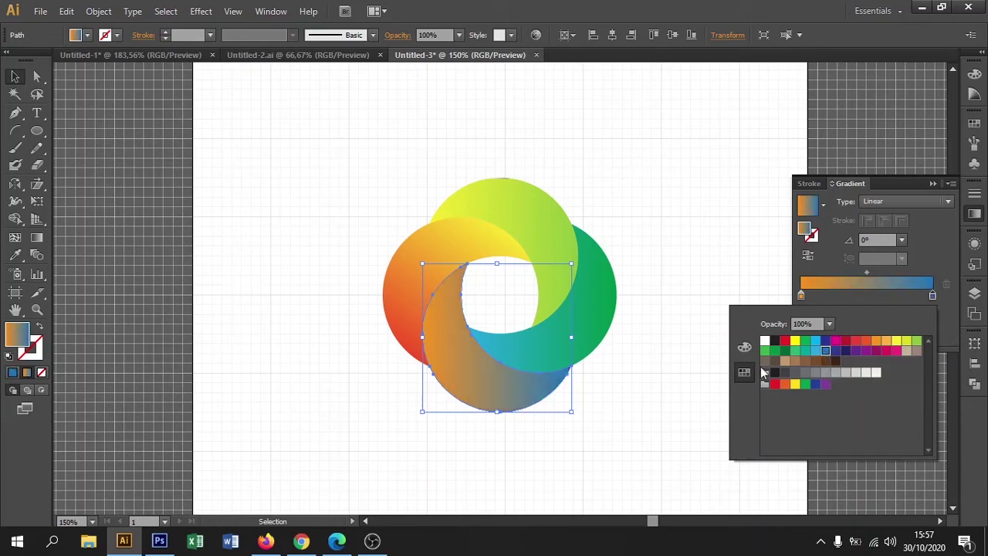
click(639, 395)
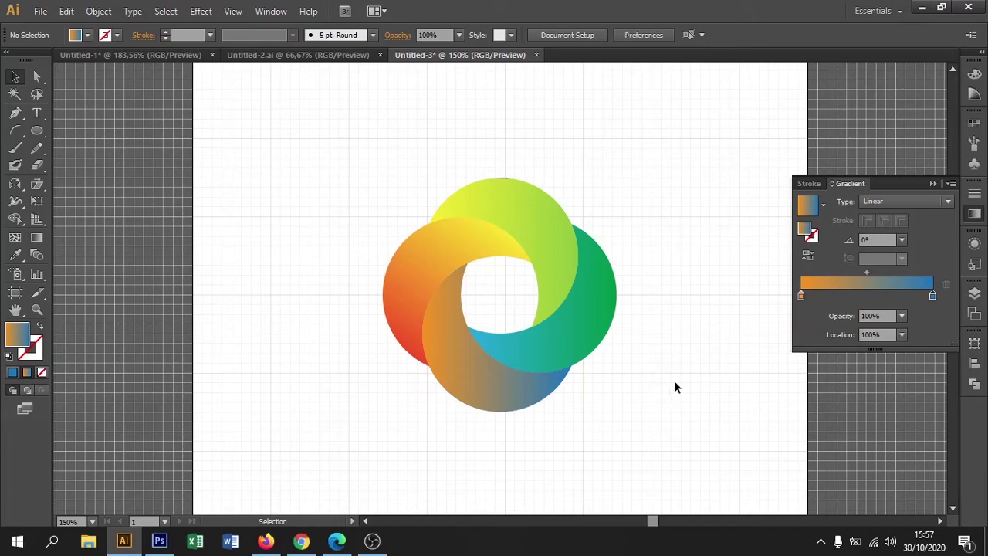
Step: Darken the end green of the right crescent's gradient by lowering its green value to about 124
key(ctrl+minus)
key(ctrl+minus)
key(ctrl+plus)
key(ctrl+plus)
key(ctrl+plus)
key(ctrl+minus)
key(ctrl+minus)
click(561, 322)
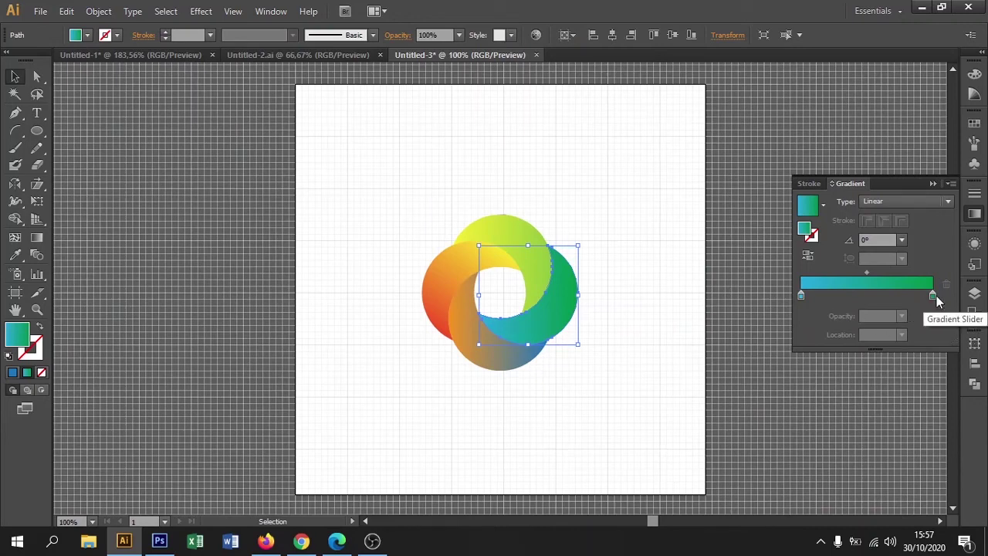
double_click(934, 298)
click(743, 348)
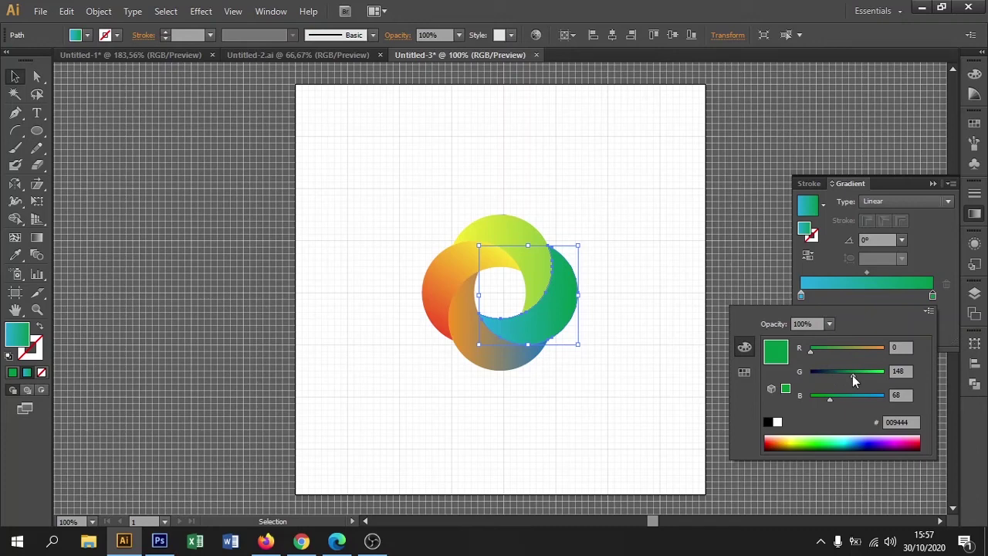
drag(852, 375, 847, 379)
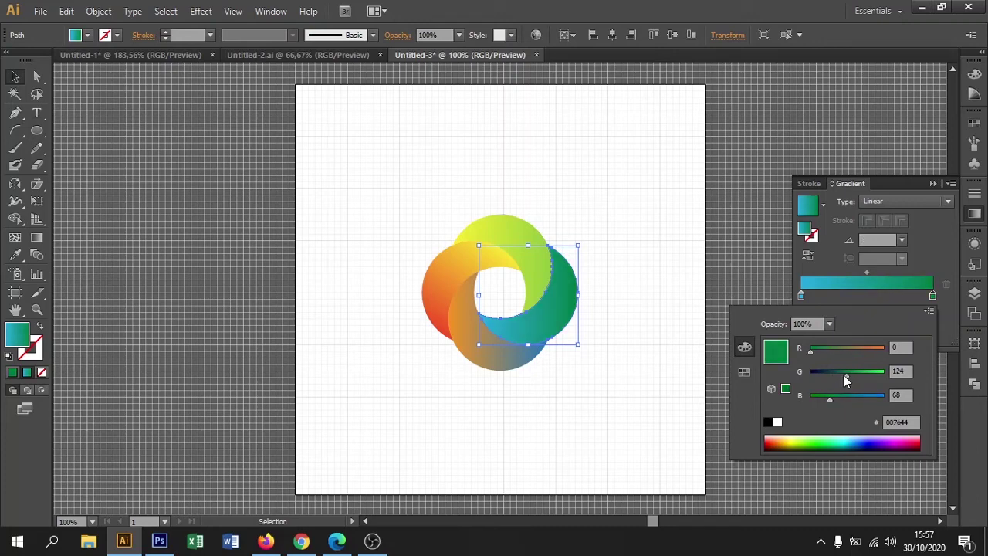
click(638, 381)
click(638, 380)
Step: Deepen the end blue of the lower crescent's gradient by setting green to 73 and blue to 168 and lowering red
click(494, 360)
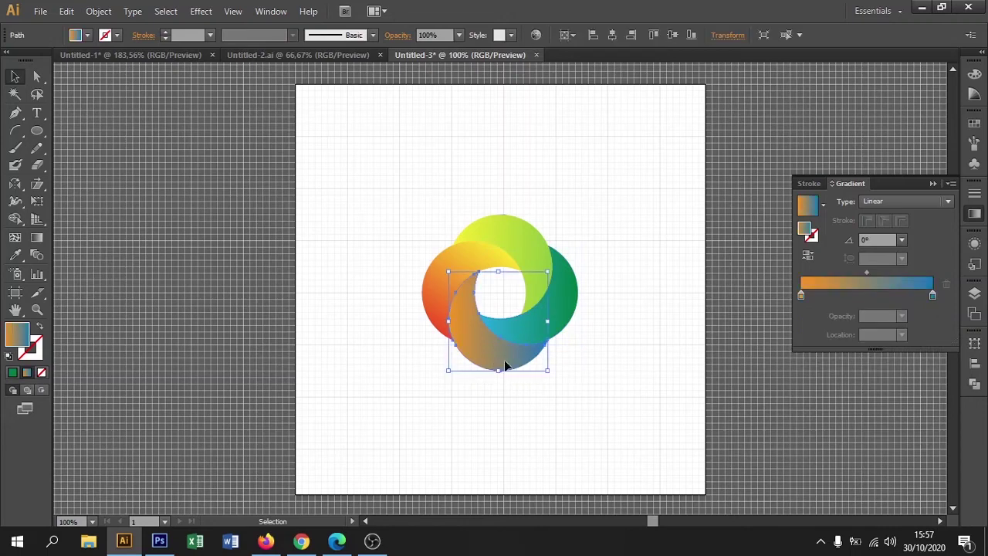
double_click(932, 296)
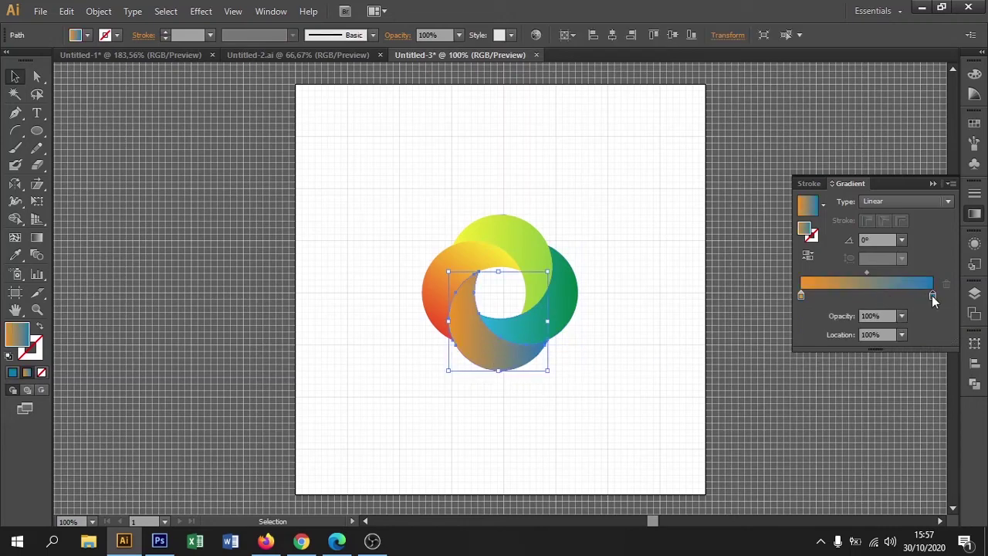
mouse_move(848, 374)
mouse_down()
mouse_move(823, 373)
mouse_move(836, 375)
mouse_up()
drag(869, 406, 857, 406)
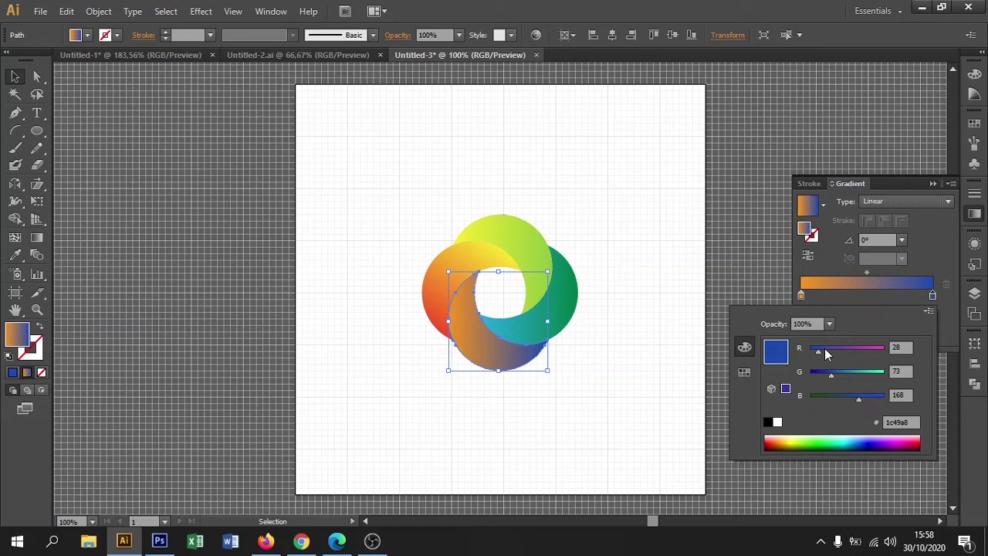
drag(820, 355, 803, 359)
Step: Recolor the end of the lower crescent's gradient to dark indigo blue and shift the gradient's midpoint slightly toward the orange end
click(744, 373)
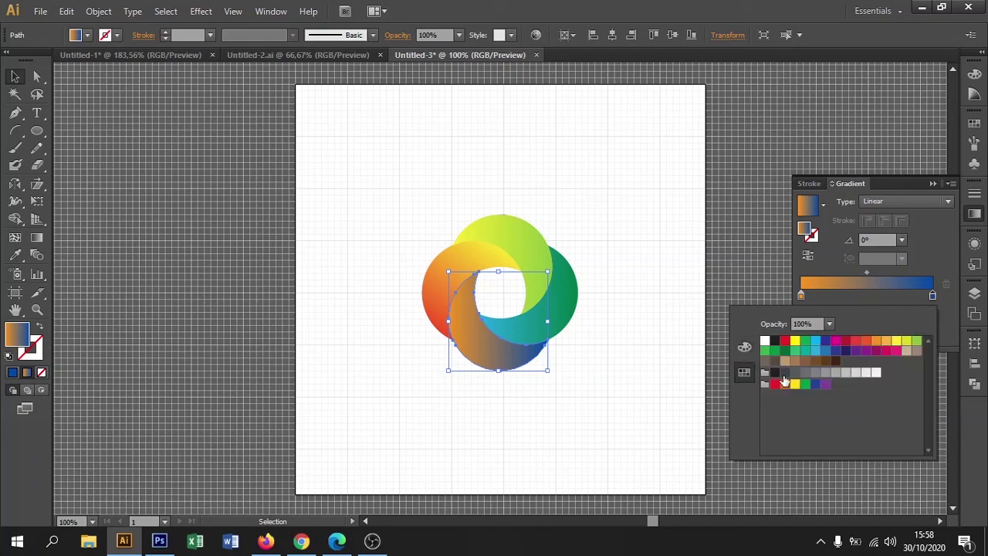
click(846, 351)
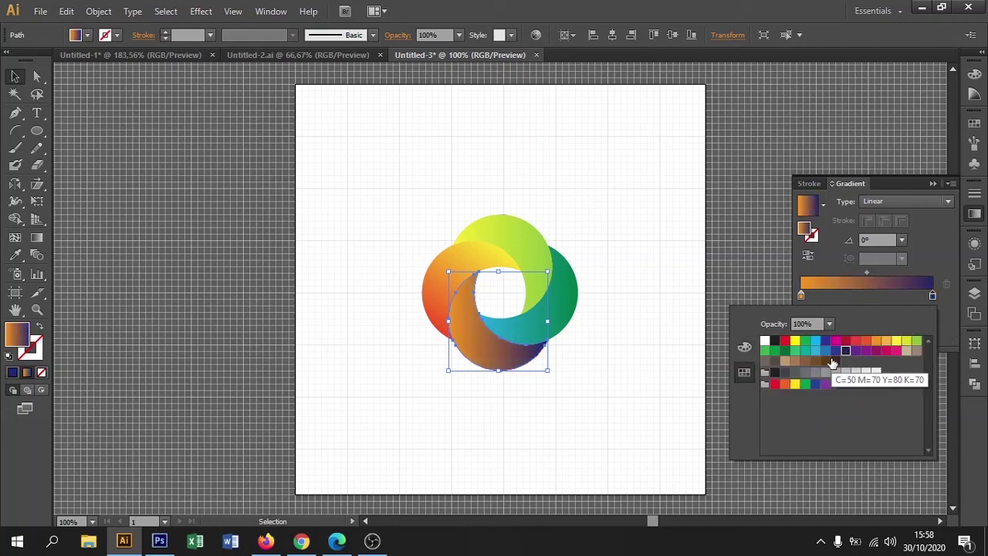
click(867, 272)
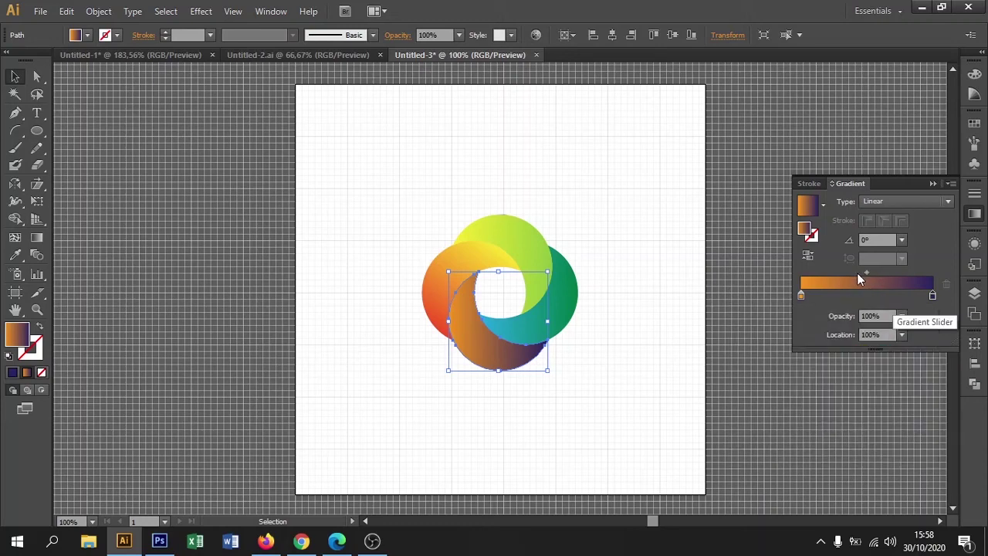
drag(863, 273, 847, 272)
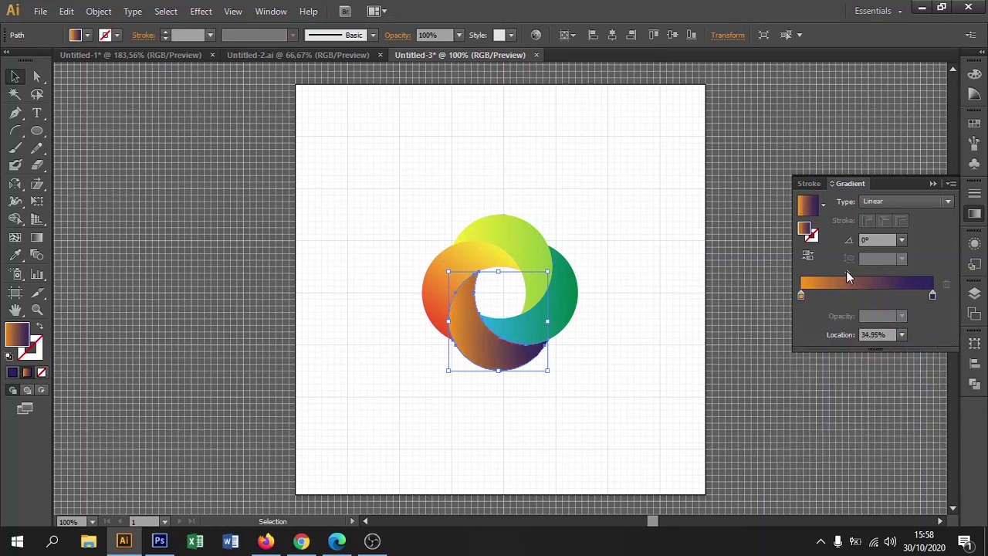
double_click(932, 295)
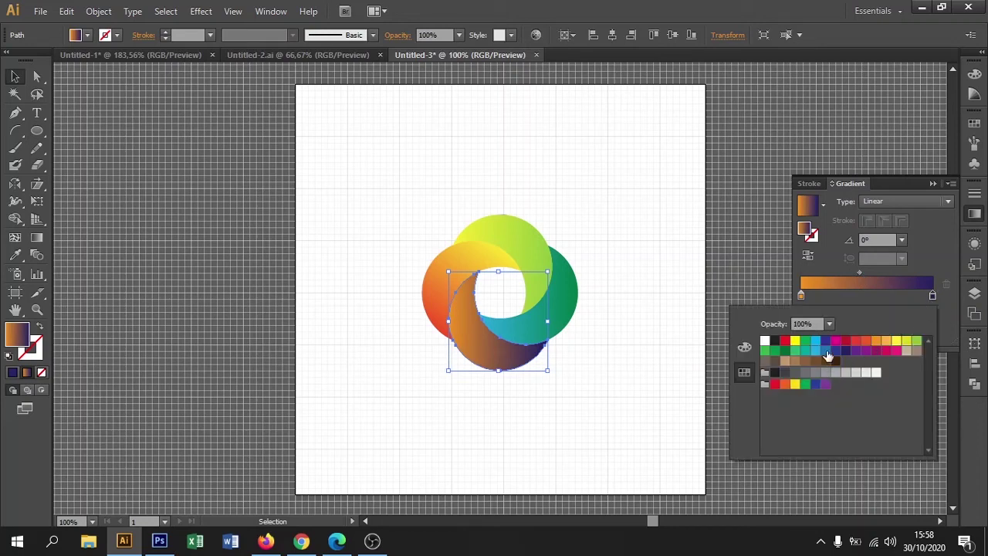
click(833, 348)
click(637, 368)
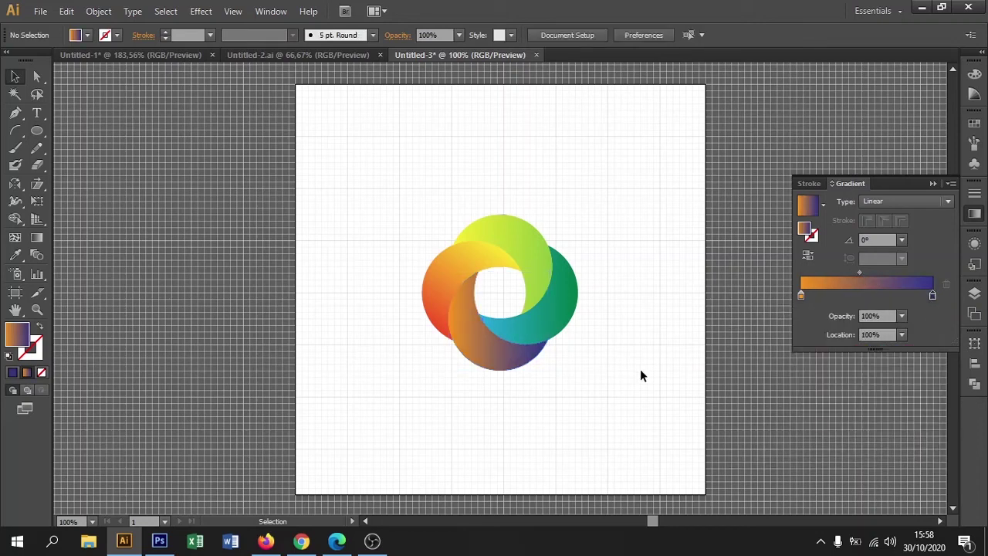
Step: Change the end color of the right crescent's gradient to a lighter, brighter green
key(a)
key(v)
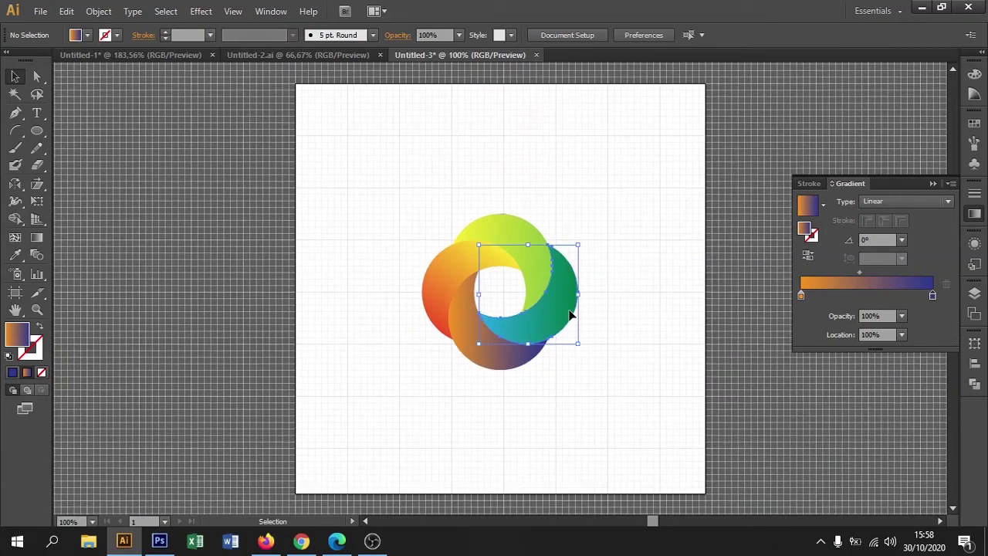
click(569, 315)
double_click(933, 295)
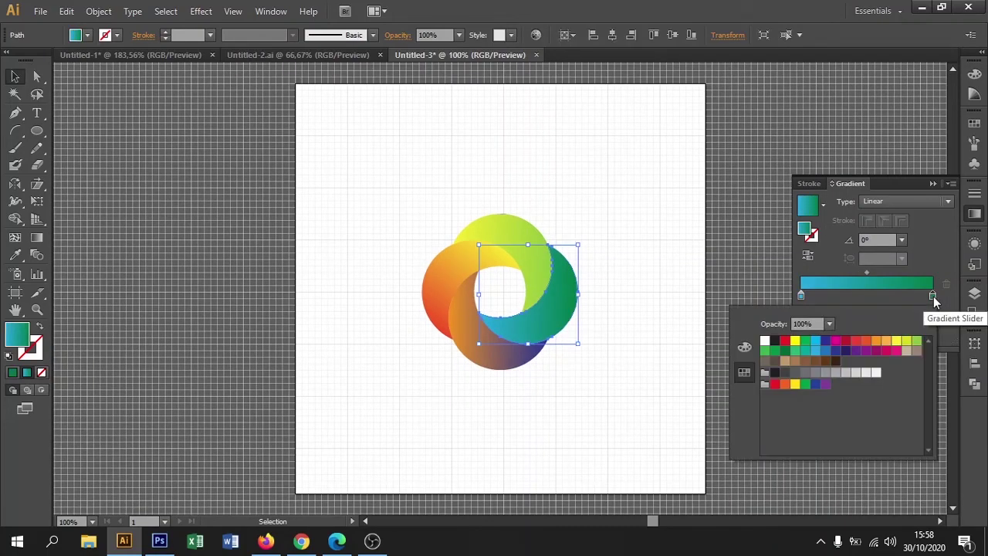
click(774, 352)
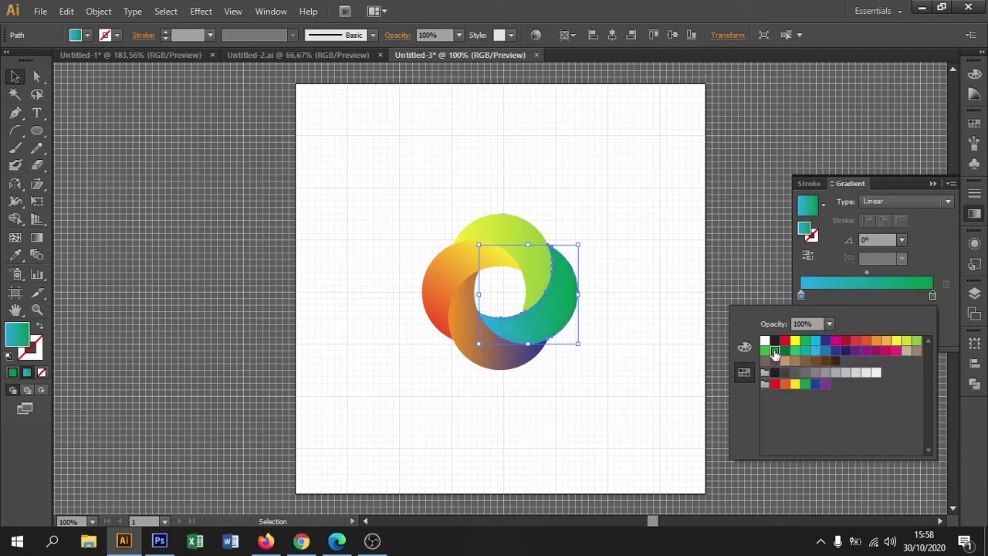
click(764, 352)
click(617, 366)
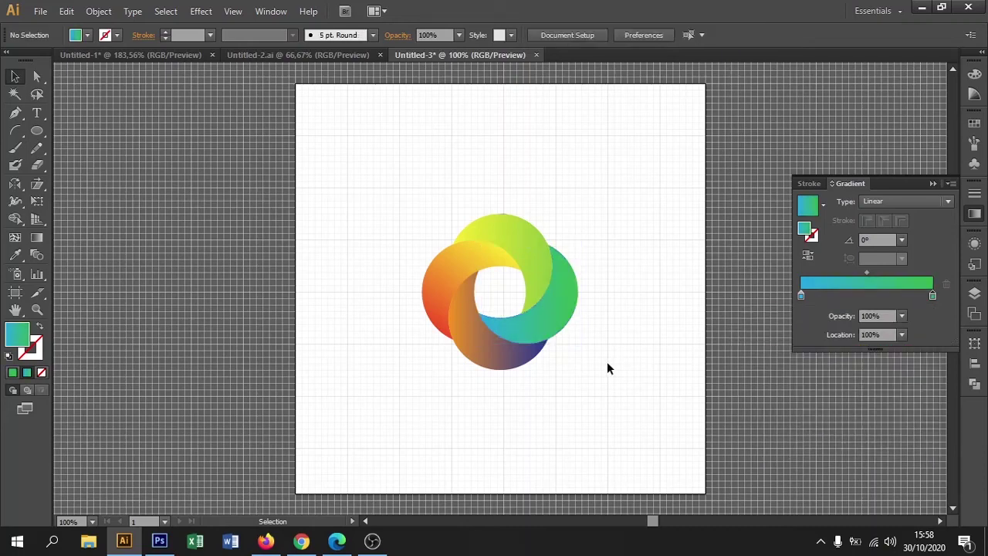
Step: Group the four crescents and align the logo to the artboard's vertical center
key(space)
drag(647, 354, 658, 366)
drag(641, 203, 401, 401)
key(v)
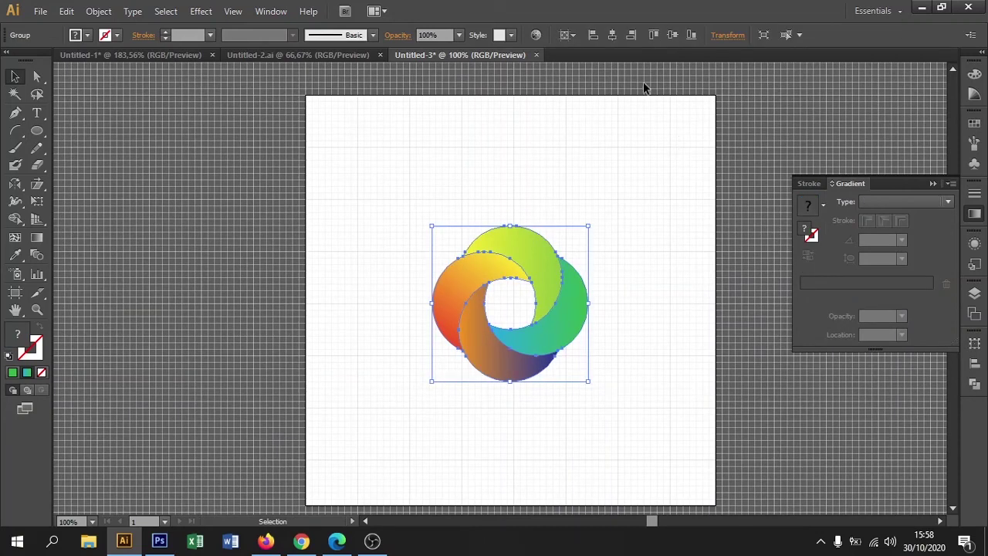
click(672, 142)
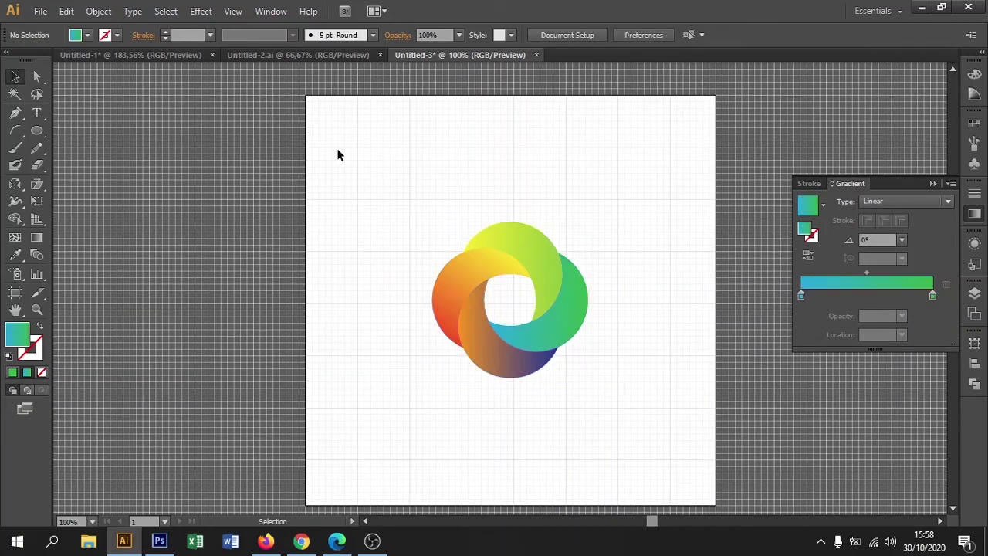
Step: Draw a near-black background rectangle behind the logo, starting at the artboard's upper-left corner and spanning its full width
drag(36, 132, 81, 130)
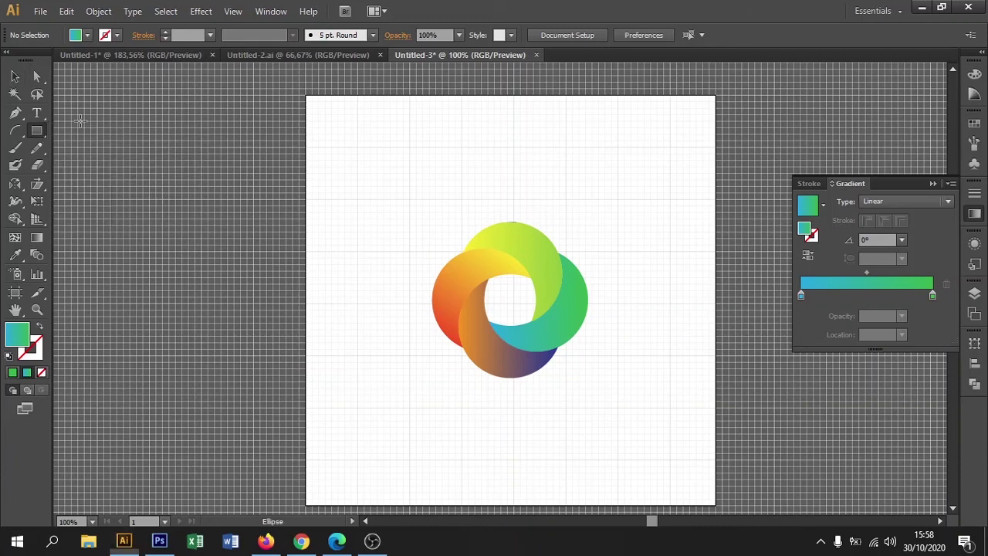
drag(305, 94, 716, 421)
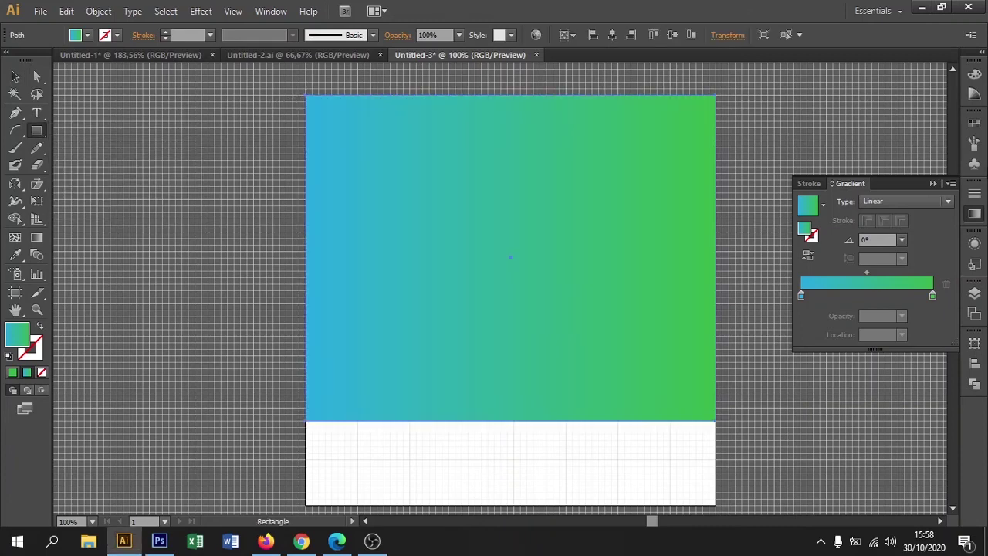
click(974, 123)
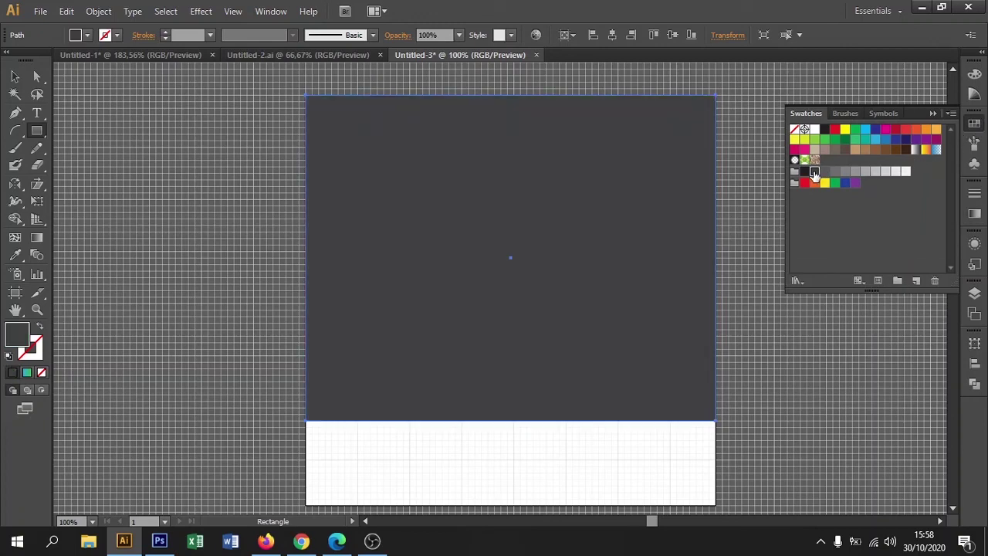
click(814, 172)
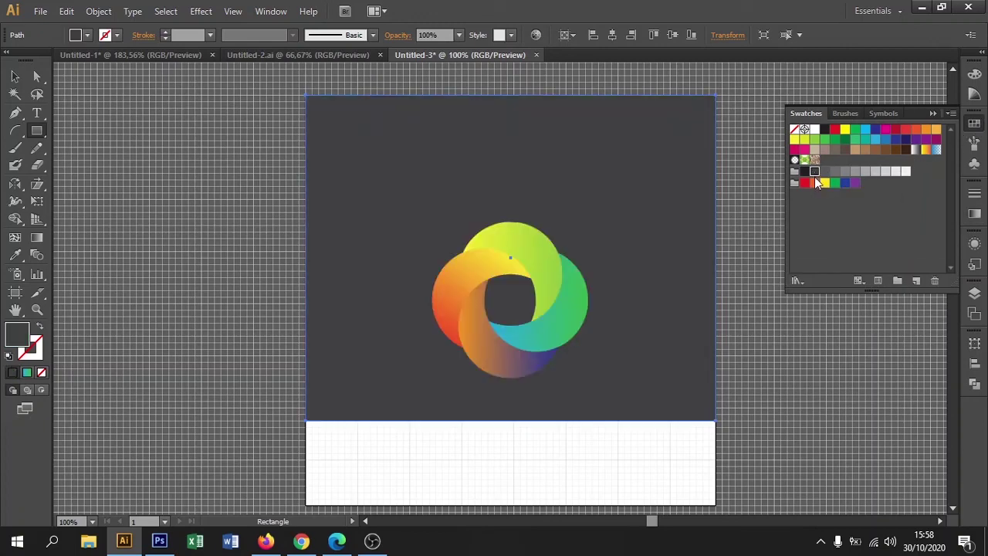
click(804, 173)
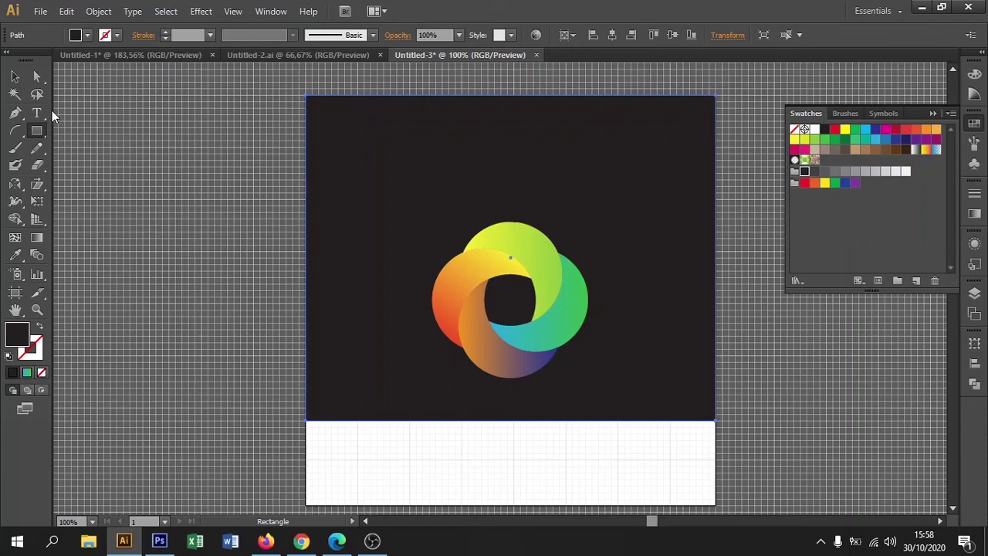
Step: Stretch the background rectangle's lower edge down to the artboard's lower edge so that it covers the whole artboard
click(16, 77)
click(225, 221)
key(space)
drag(338, 353, 315, 260)
click(482, 314)
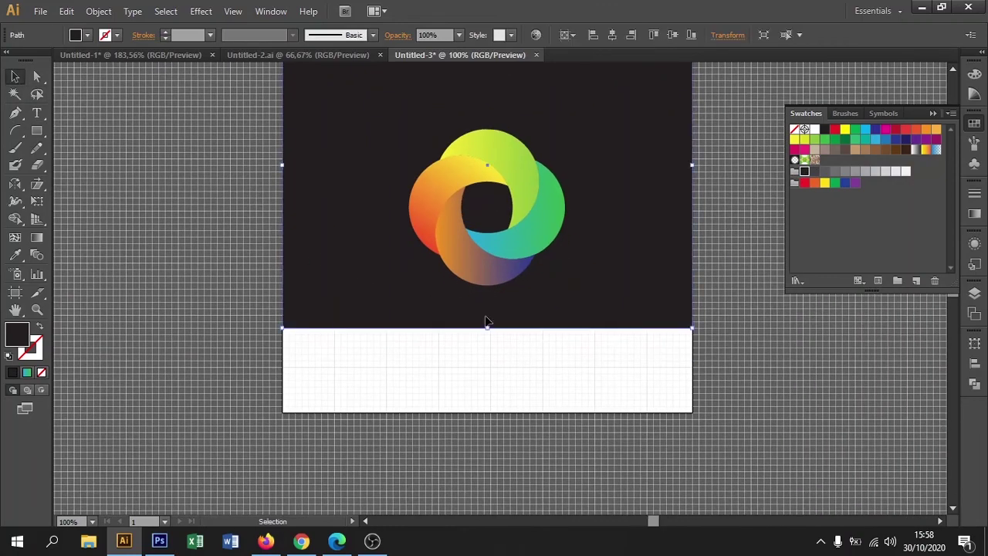
drag(487, 327, 492, 412)
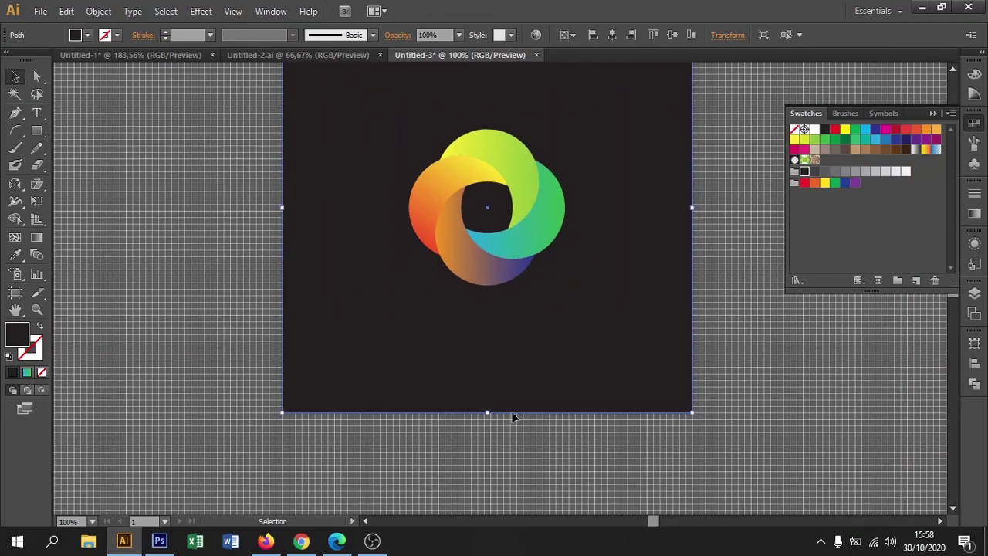
click(793, 410)
key(space)
drag(792, 411, 767, 494)
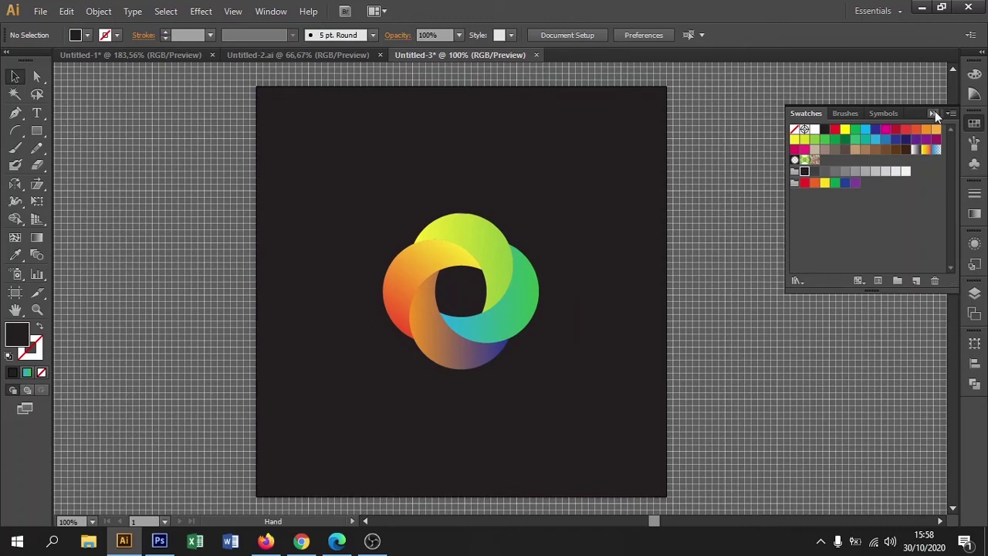
Step: Ungroup the four-crescent logo so that each crescent can be selected individually, and clear the selection
click(934, 114)
drag(727, 343, 766, 342)
click(556, 321)
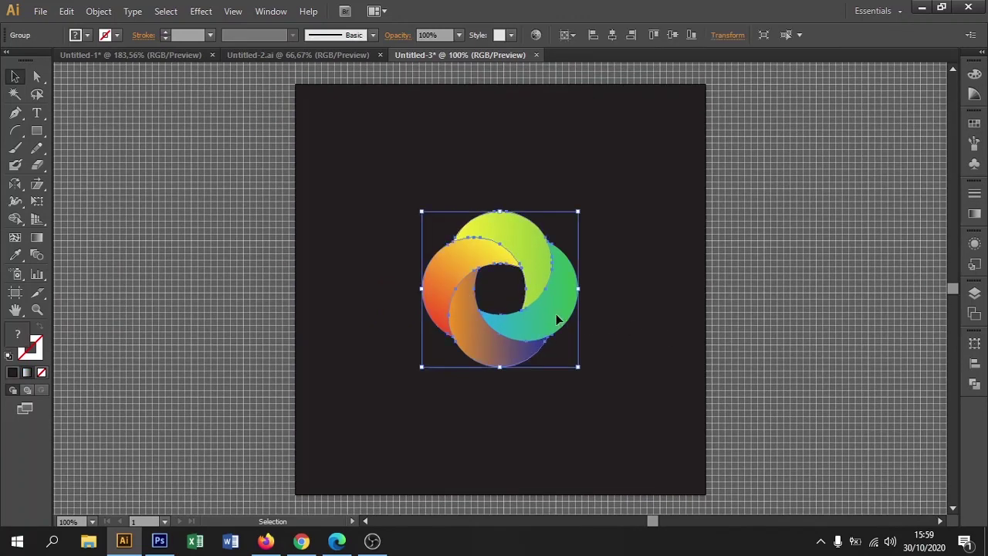
right_click(557, 321)
click(594, 398)
click(611, 333)
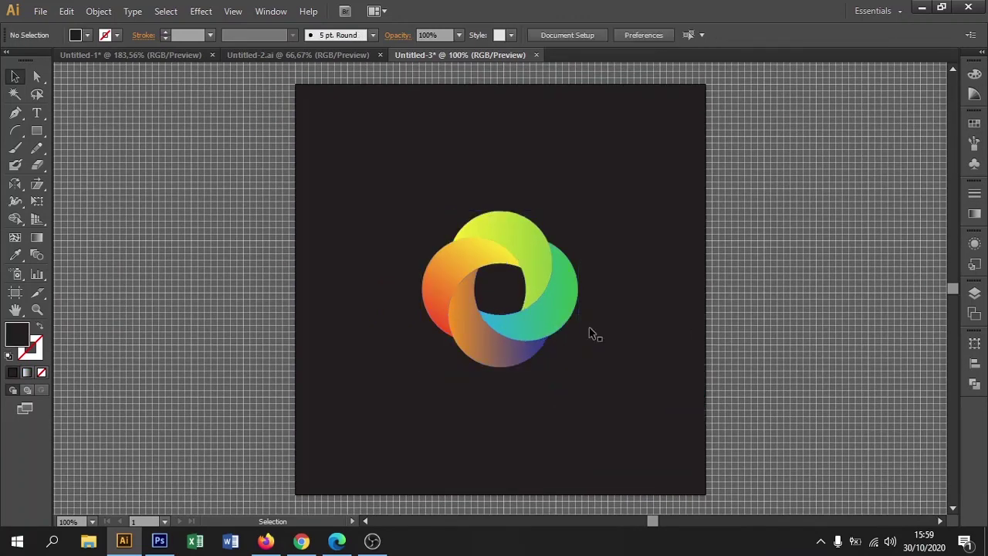
Step: Change the start color of the right crescent's gradient to the dark blue swatch C=100 M=95 Y=5 K=0
click(537, 326)
click(974, 214)
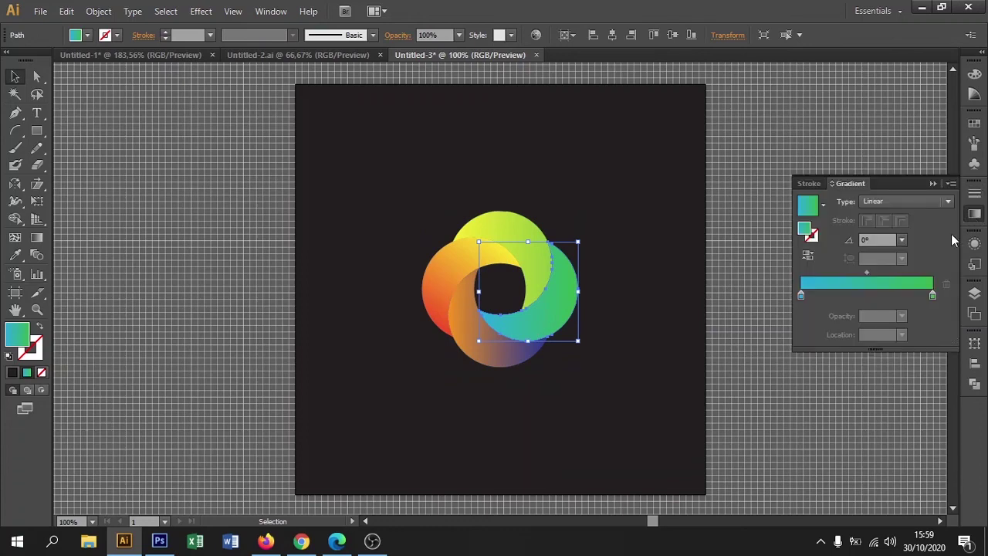
double_click(800, 295)
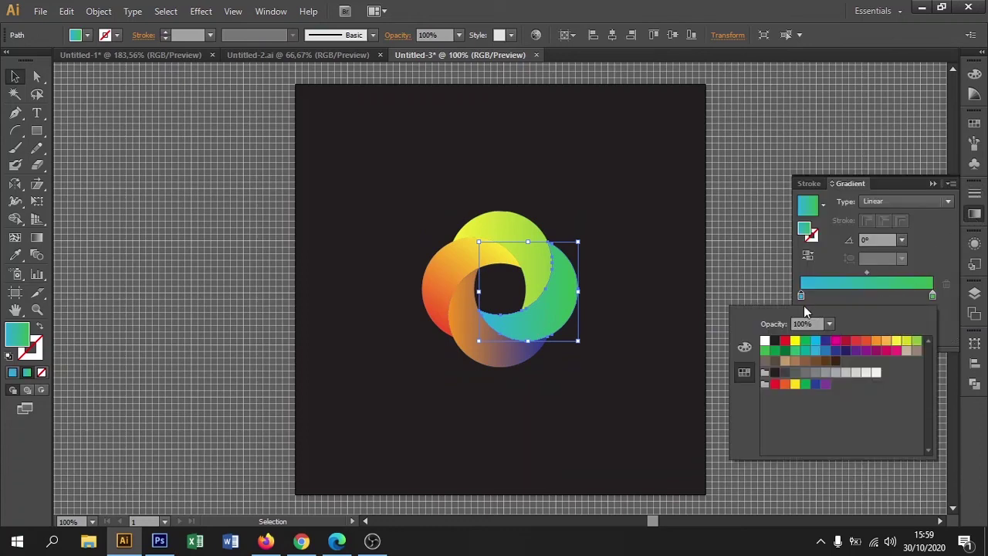
click(831, 351)
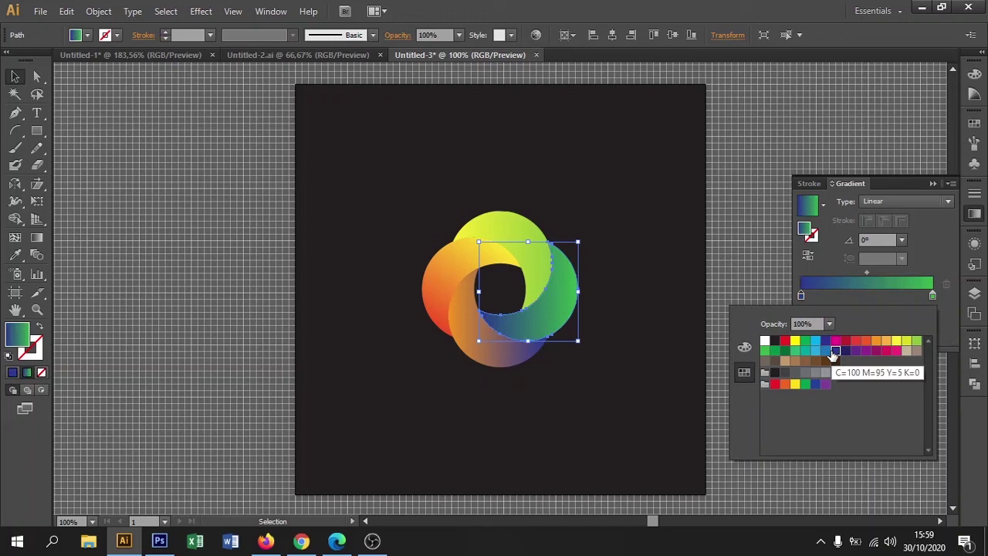
click(729, 251)
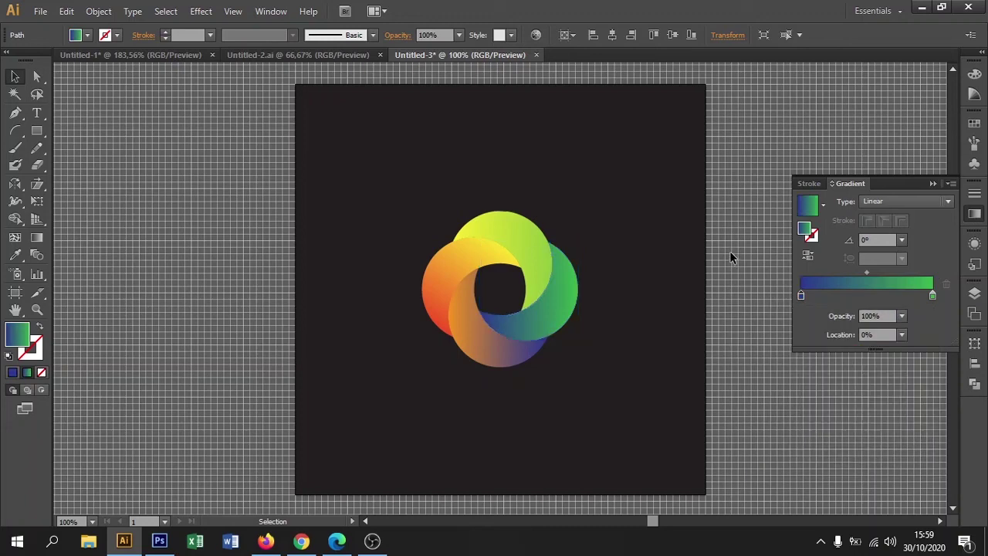
Step: Change the start color of the bottom crescent's gradient from its outer-left end to pure red, keeping the blue end color
click(494, 359)
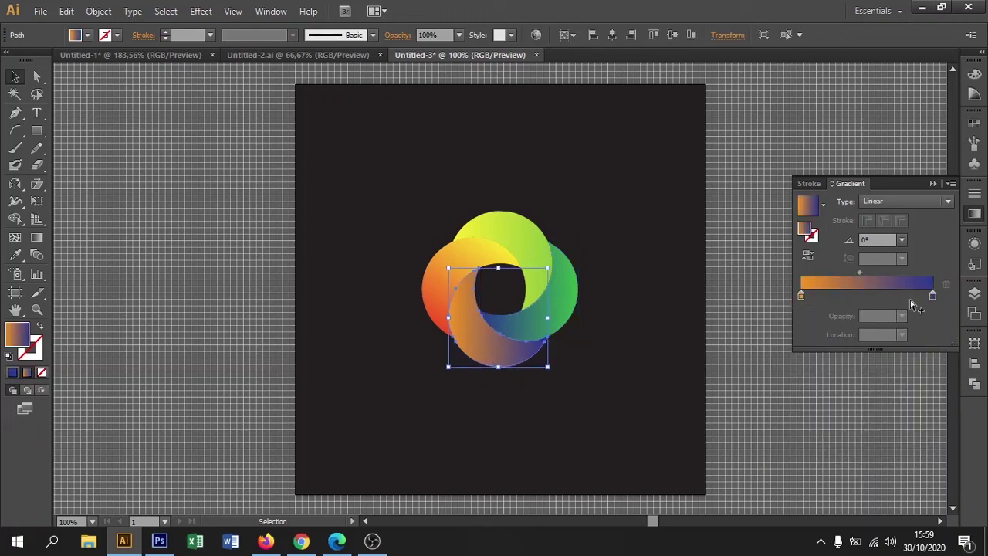
click(477, 244)
click(491, 364)
click(801, 294)
double_click(801, 294)
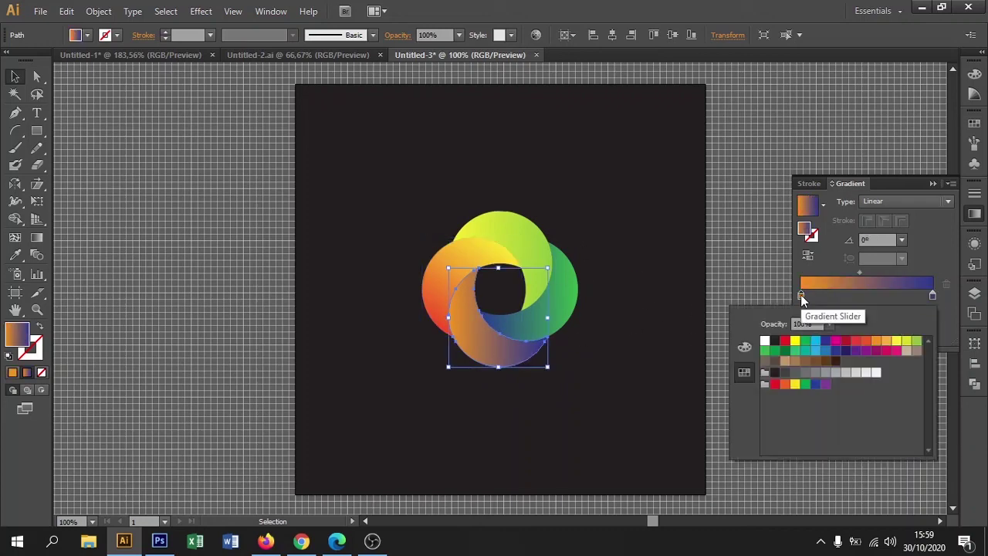
click(785, 341)
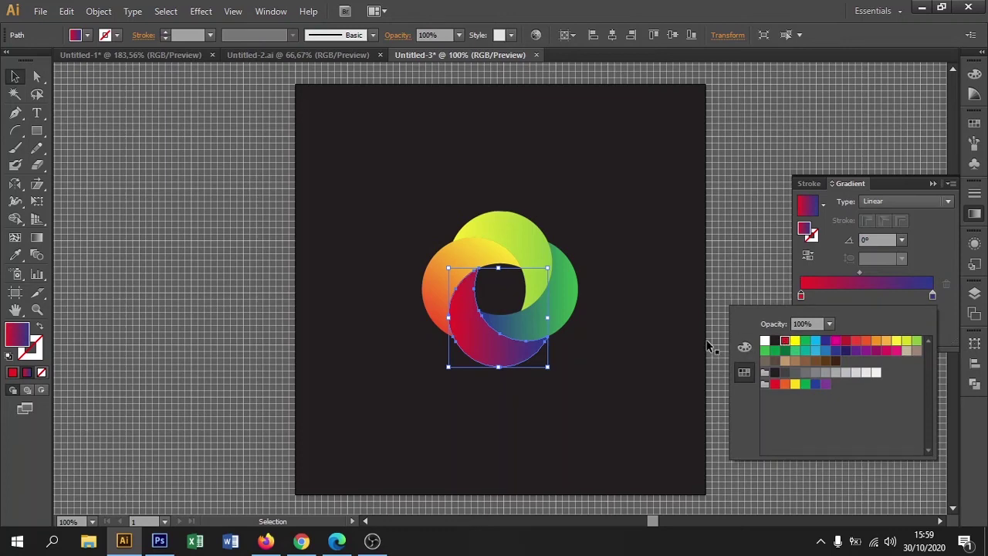
click(722, 264)
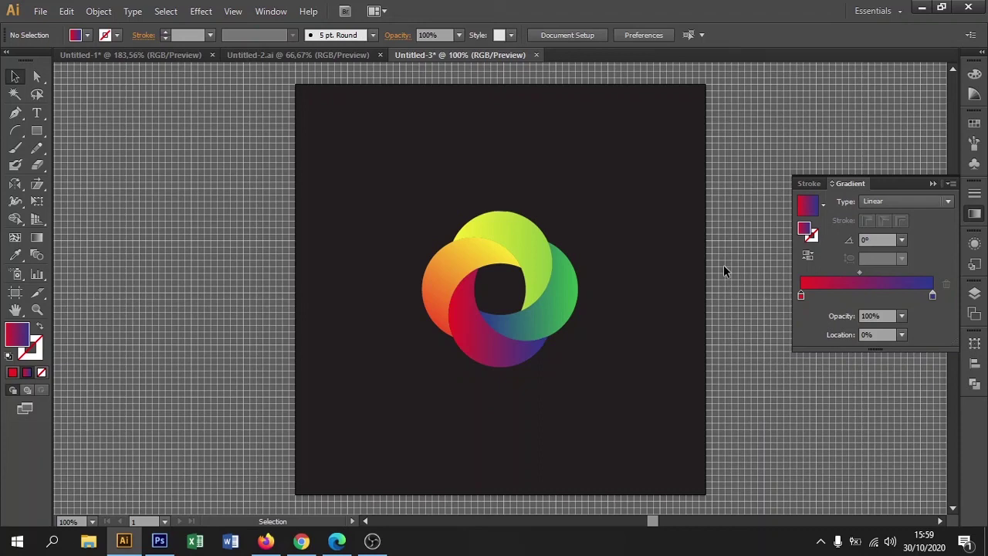
click(933, 183)
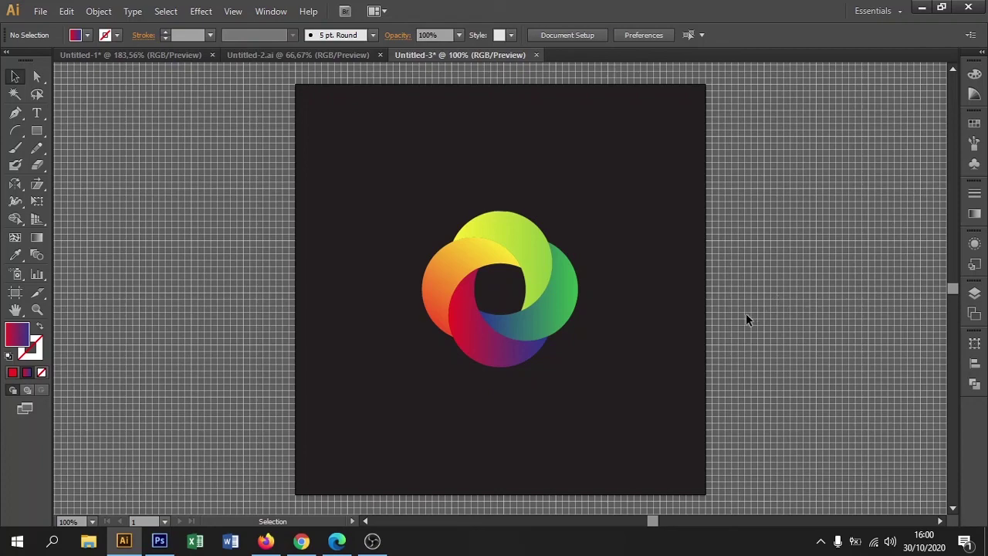
key(ctrl+0)
key(ctrl+minus)
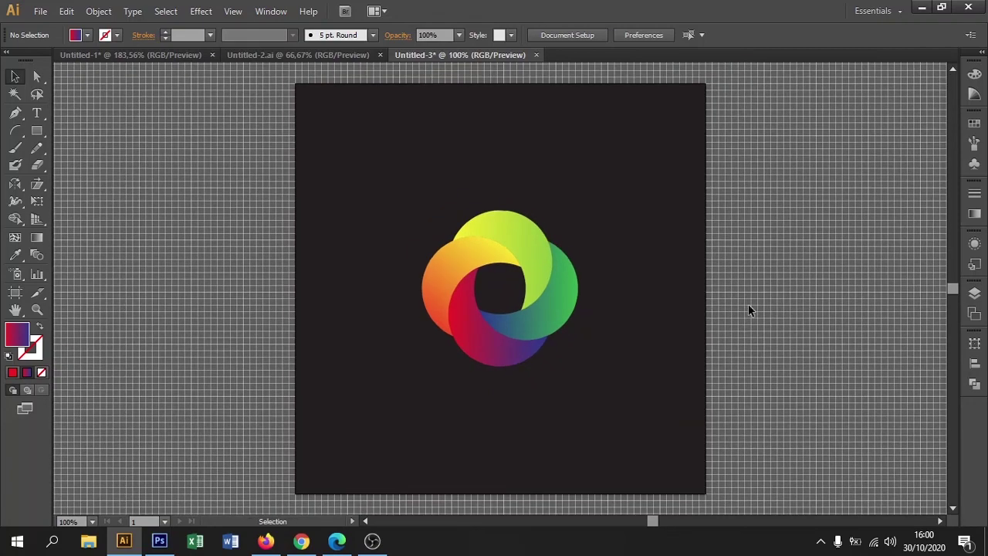